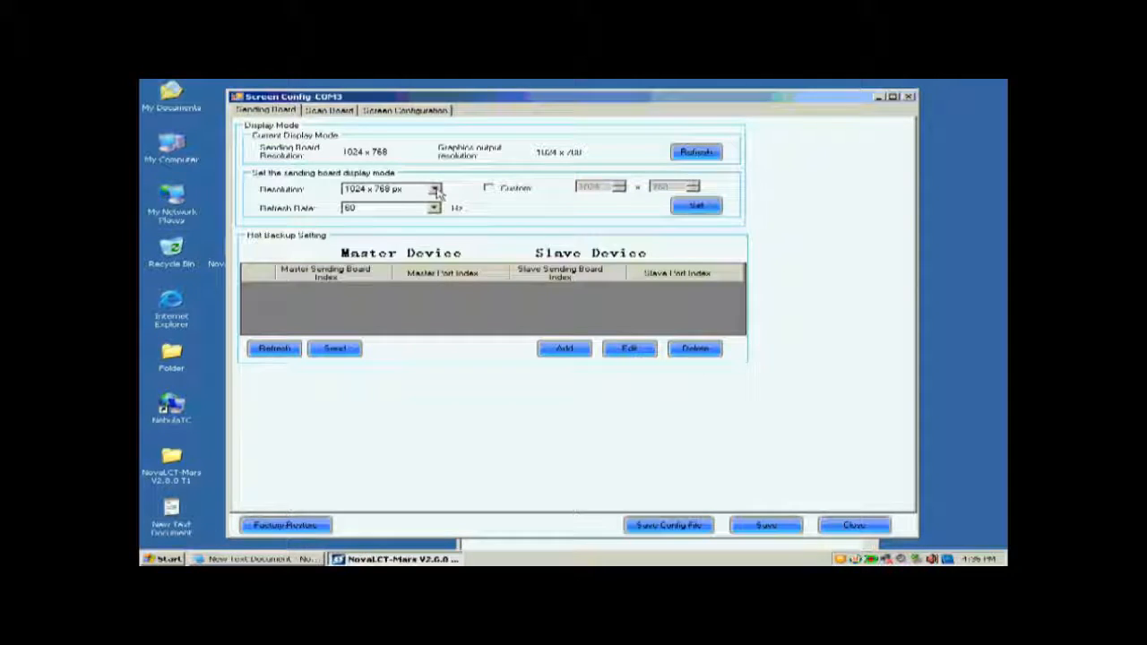
Set the sending board resolution to 1024 x 768 px and apply the display mode
{"action": "left_click", "coordinate": [435, 190]}
{"action": "left_click", "coordinate": [412, 200]}
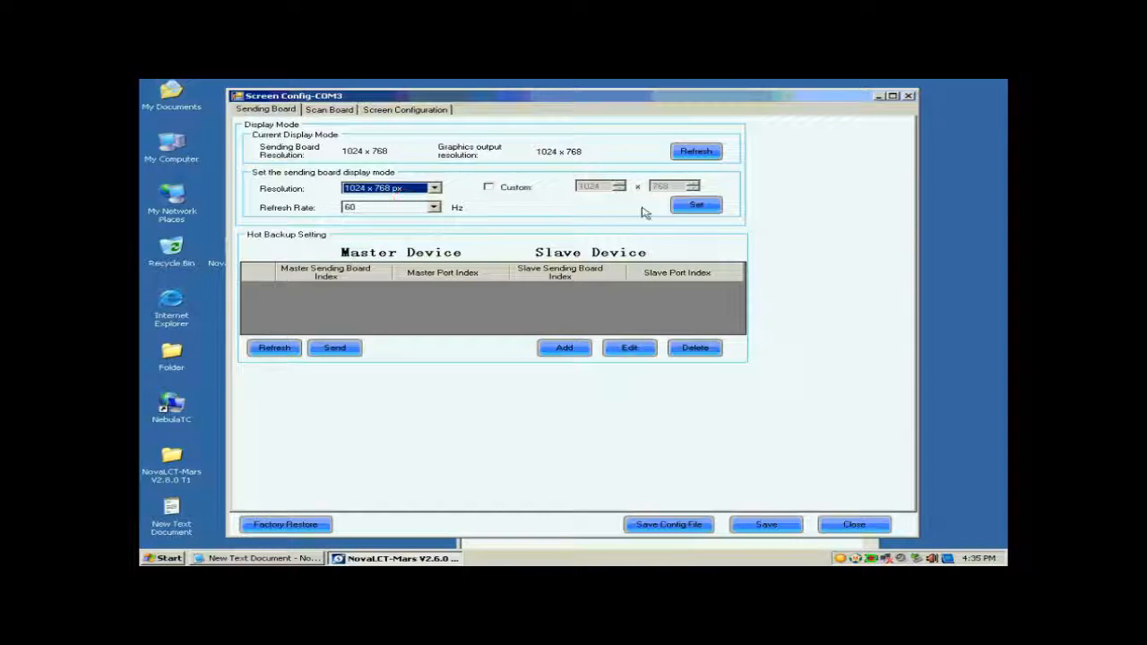
{"action": "left_click", "coordinate": [691, 205]}
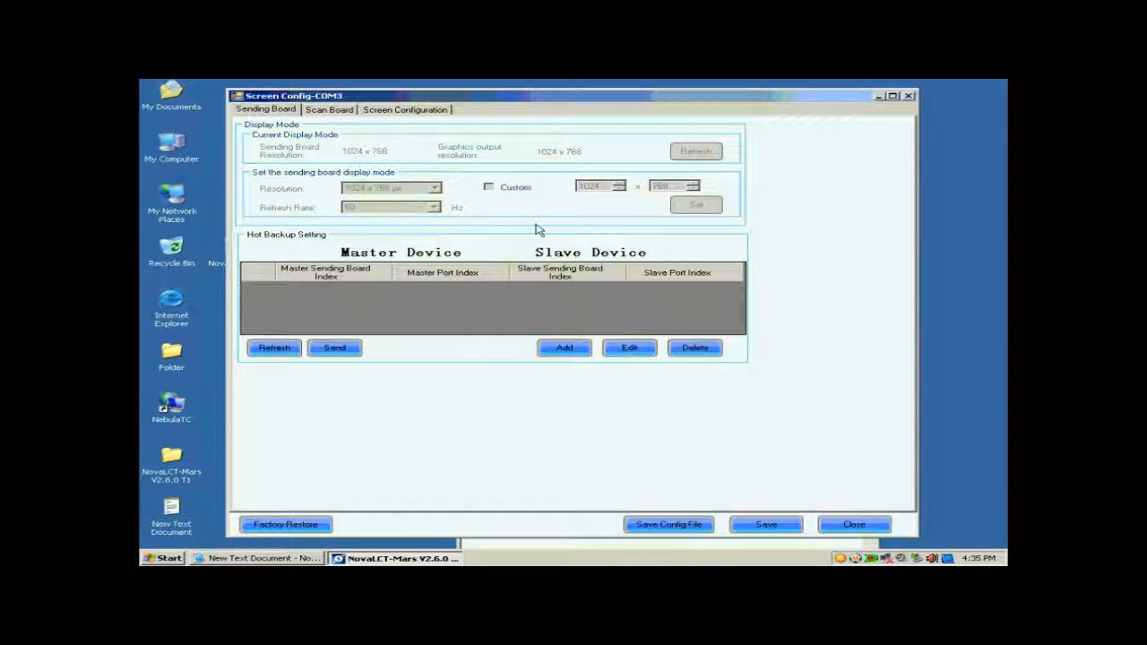
Start a Smart Setting for the scan board using Option 1
{"action": "left_click", "coordinate": [317, 113]}
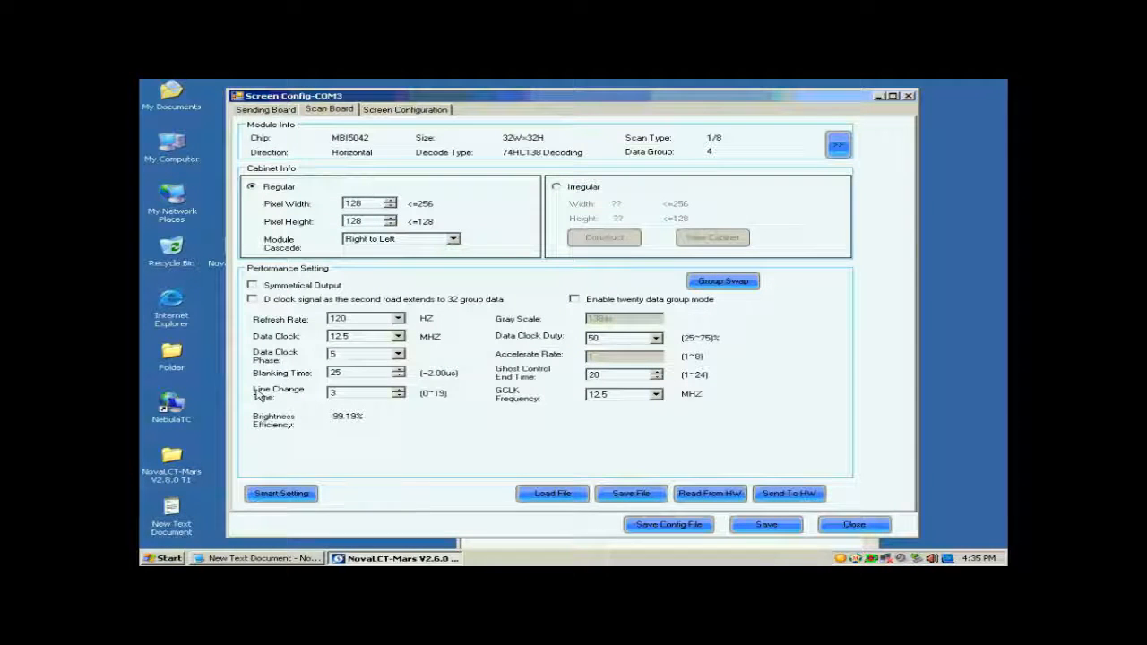
{"action": "left_click", "coordinate": [283, 494]}
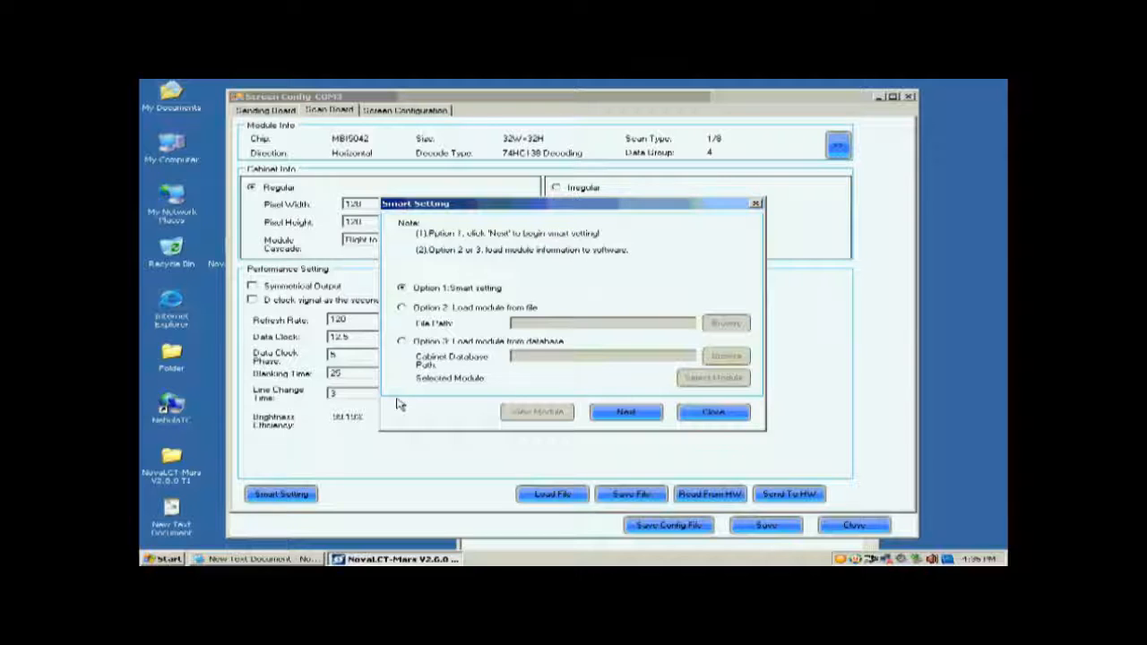
{"action": "left_click", "coordinate": [625, 411]}
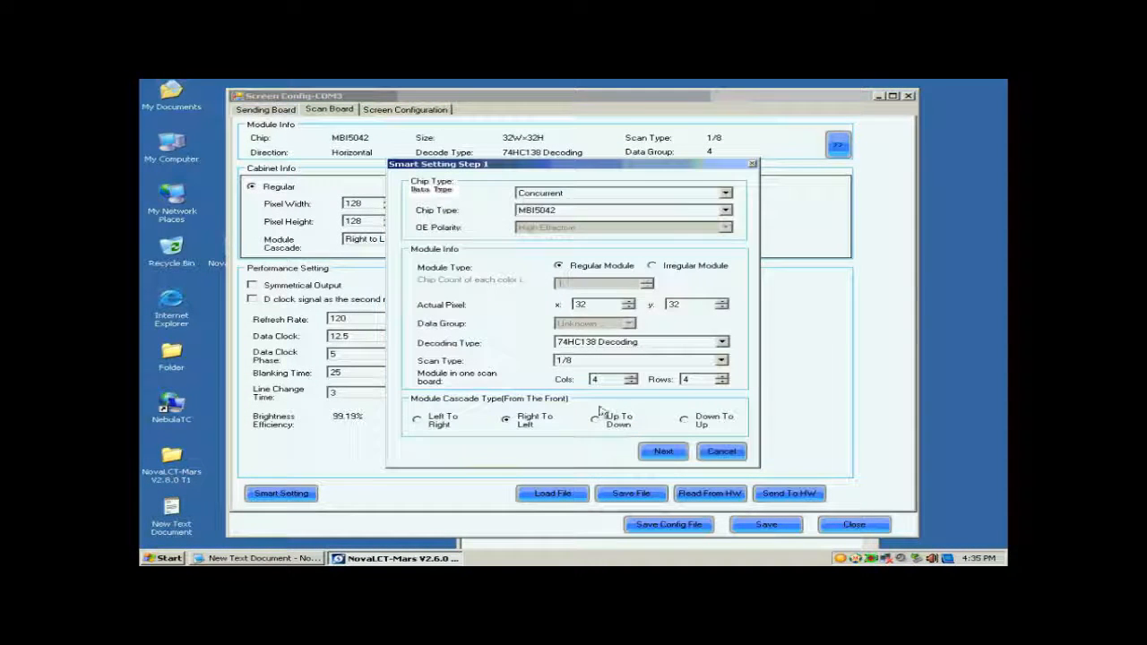
Choose Concurrent as the data type and MBI5036 as the chip type
{"action": "left_click", "coordinate": [581, 193]}
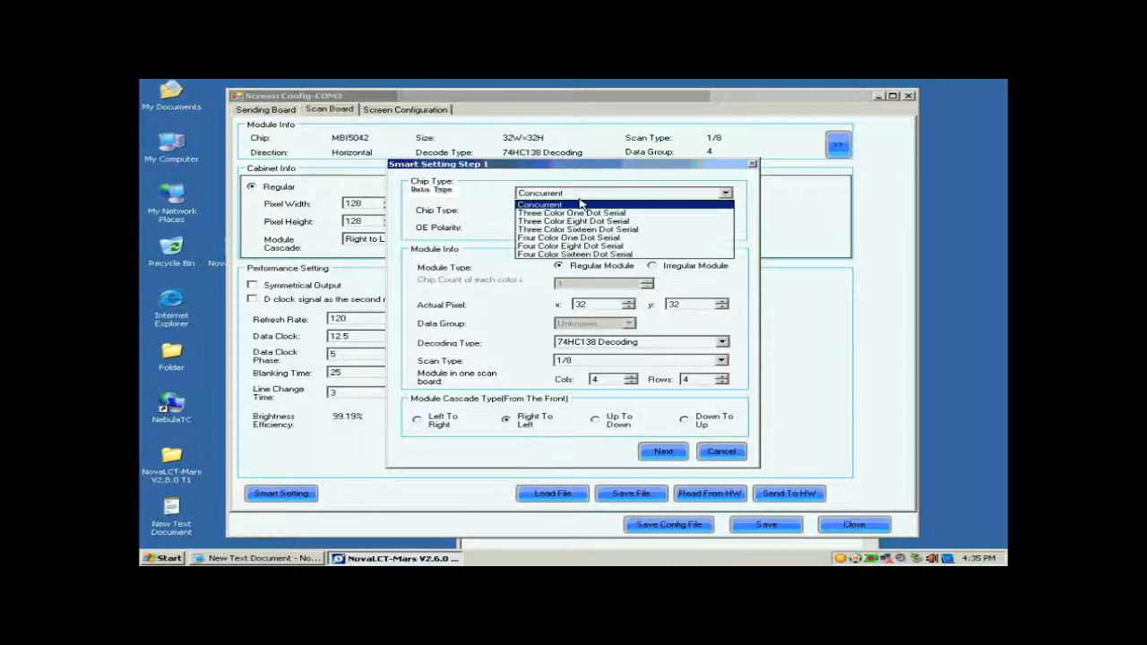
{"action": "left_click", "coordinate": [579, 205]}
{"action": "left_click", "coordinate": [575, 210]}
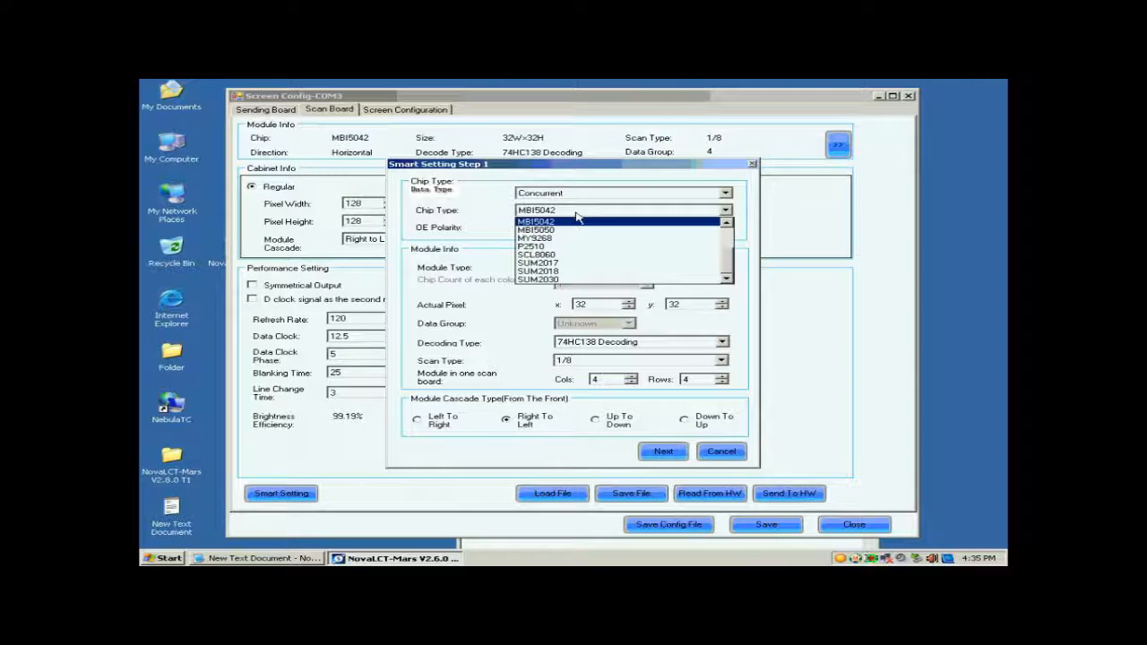
{"action": "left_click_drag", "start_coordinate": [725, 264], "coordinate": [725, 236]}
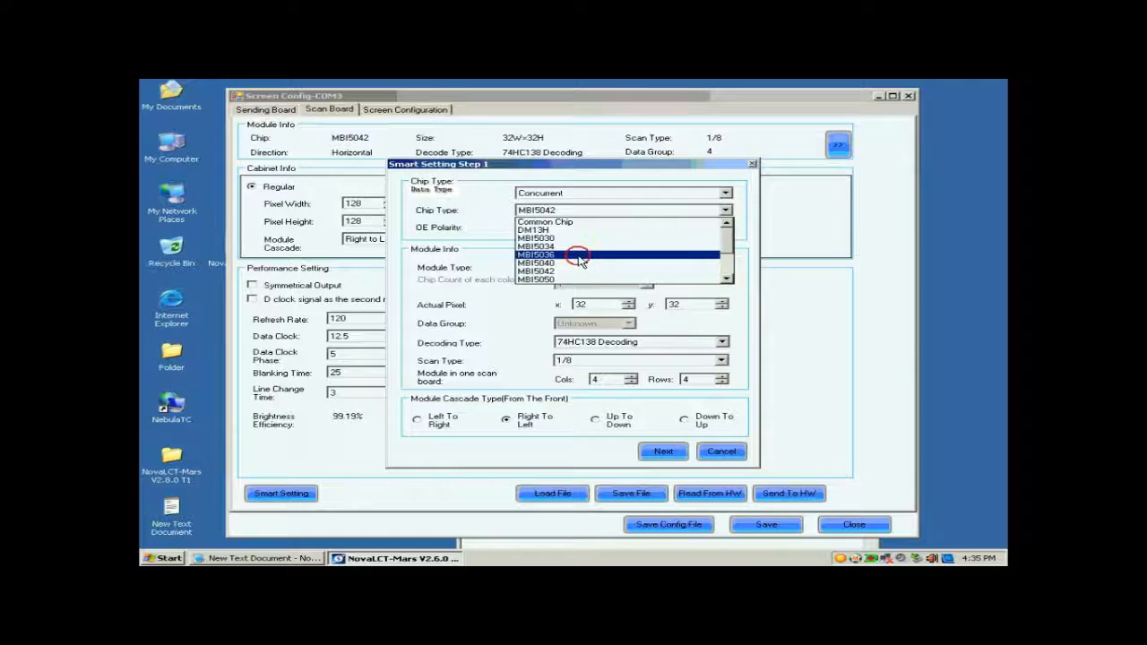
{"action": "left_click", "coordinate": [579, 255]}
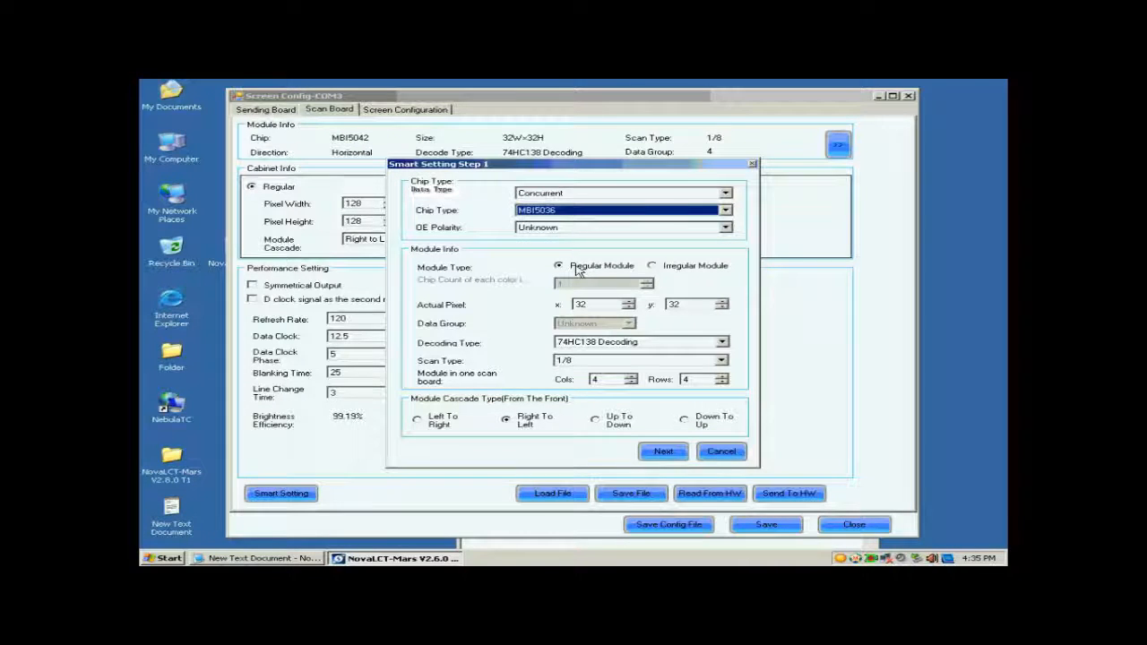
Define a regular 32 x 32 pixel module with 74HC138 decoding and set its scan type to Unknown
{"action": "left_click", "coordinate": [568, 265]}
{"action": "left_click", "coordinate": [580, 304]}
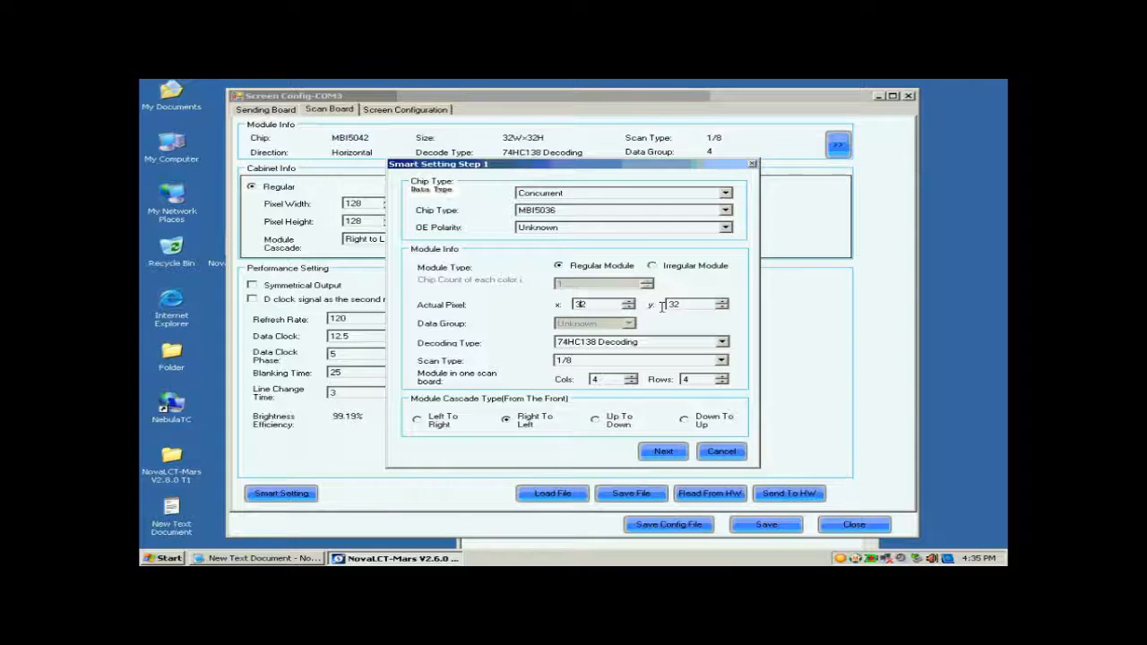
{"action": "left_click", "coordinate": [672, 304]}
{"action": "left_click", "coordinate": [606, 348]}
{"action": "left_click", "coordinate": [596, 363]}
{"action": "left_click", "coordinate": [594, 361]}
{"action": "left_click", "coordinate": [695, 364]}
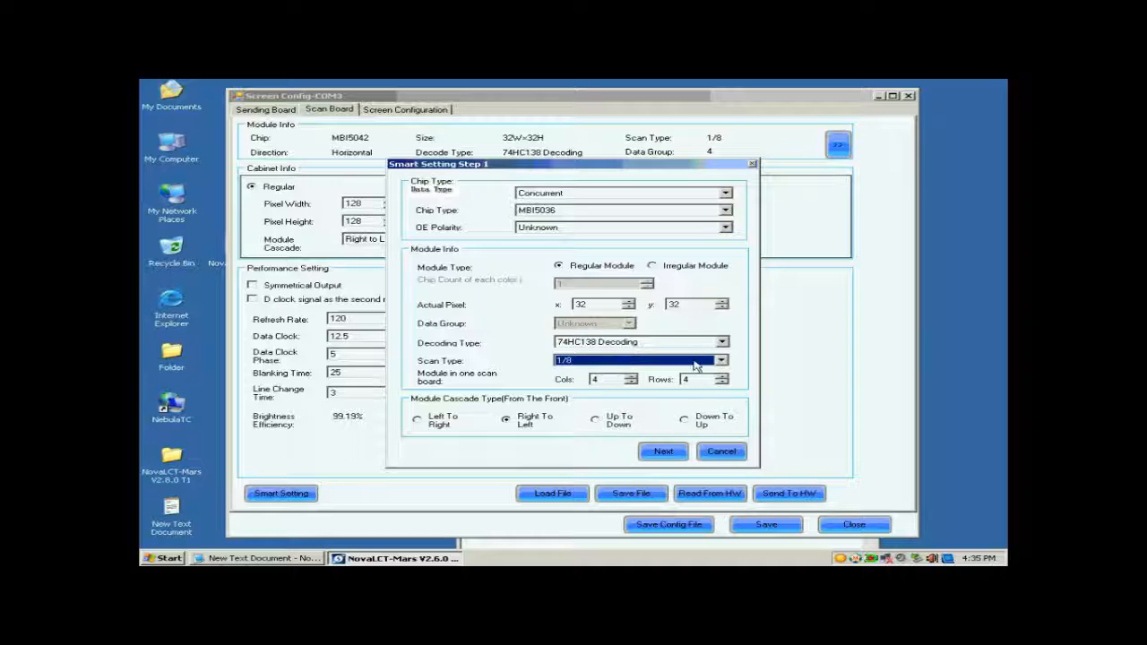
{"action": "left_click", "coordinate": [696, 362]}
{"action": "left_click", "coordinate": [726, 411]}
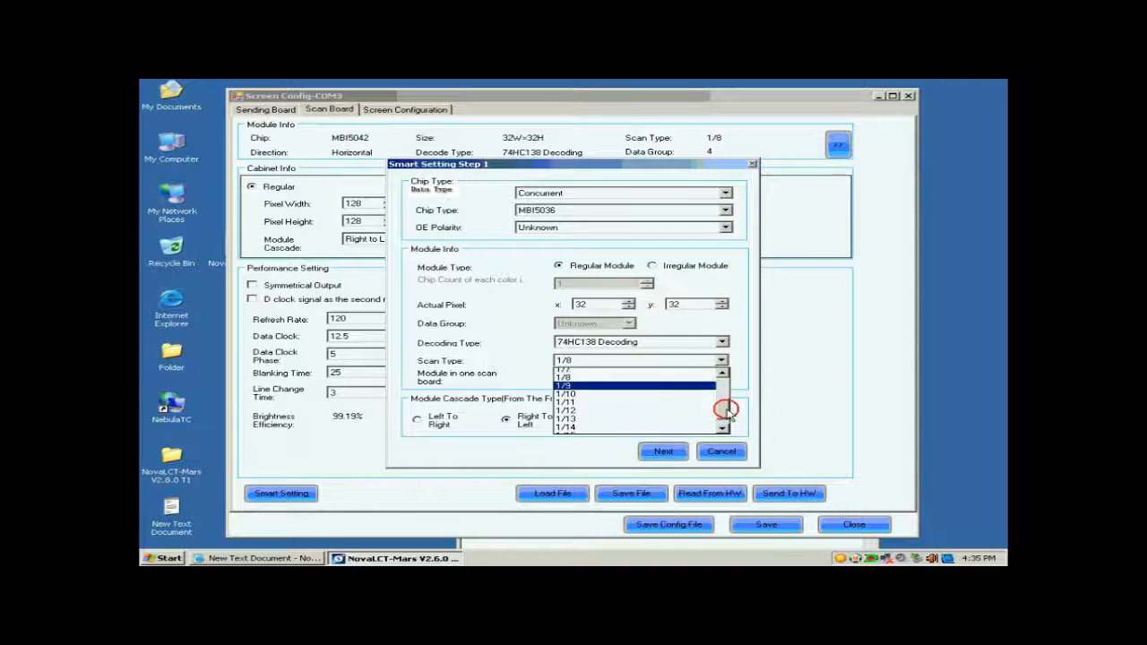
{"action": "left_click", "coordinate": [678, 374]}
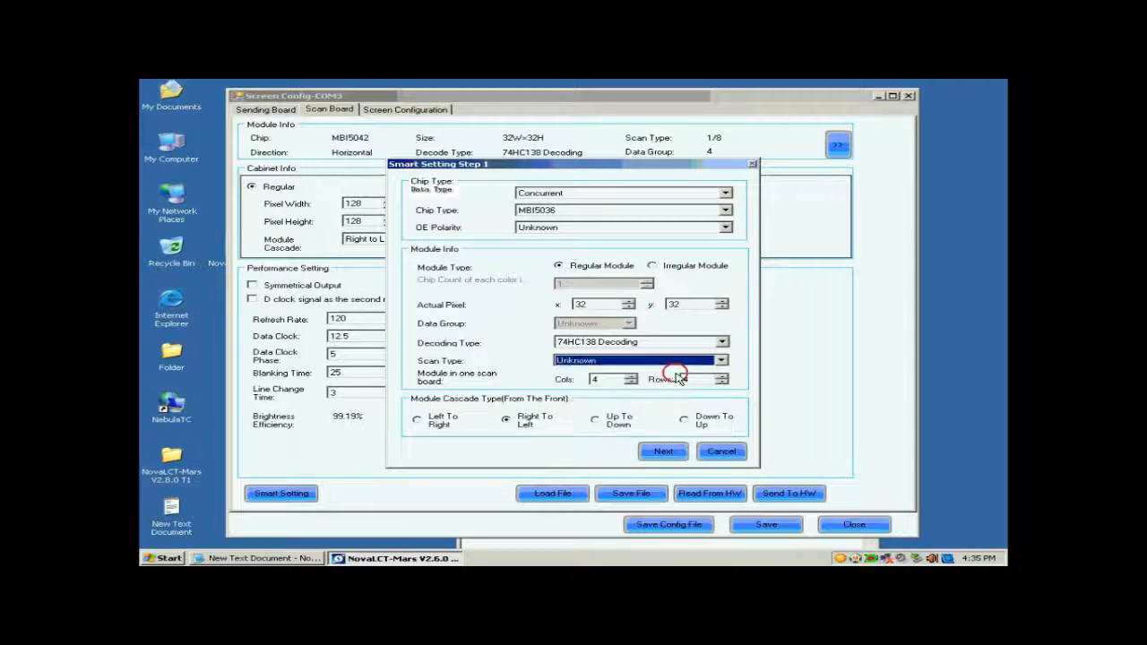
Set the modules in one scan board to 1 column and 1 row and proceed to Smart Setting Step 2
{"action": "left_click", "coordinate": [610, 380]}
{"action": "type", "text": "1"}
{"action": "double_click", "coordinate": [689, 379]}
{"action": "type", "text": "1"}
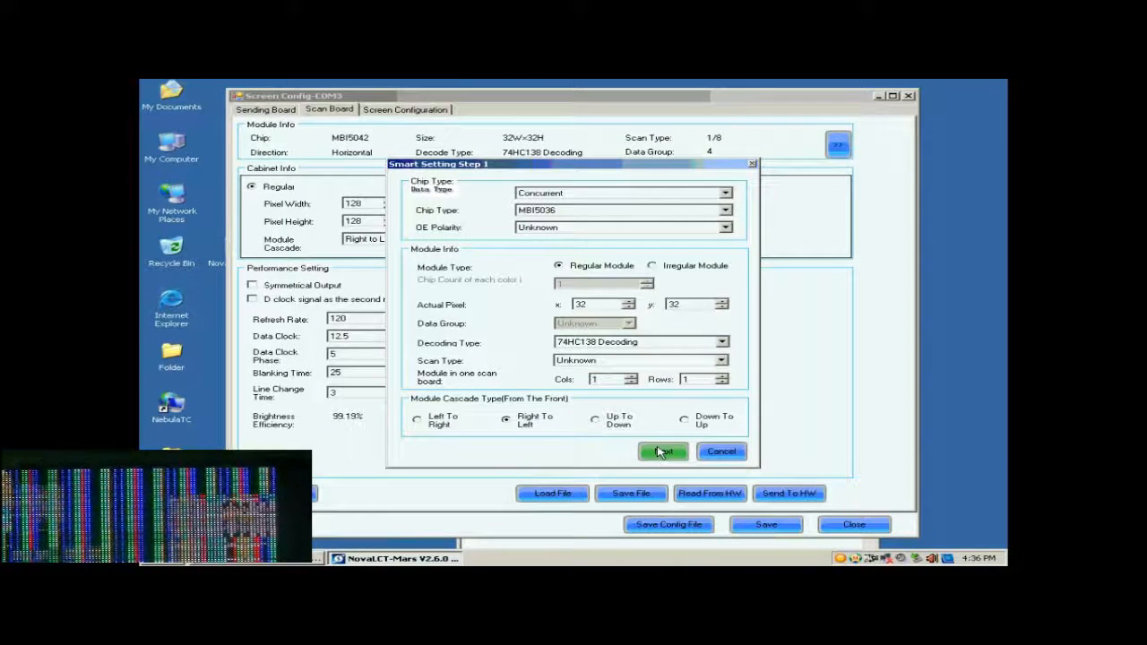
{"action": "left_click", "coordinate": [661, 454]}
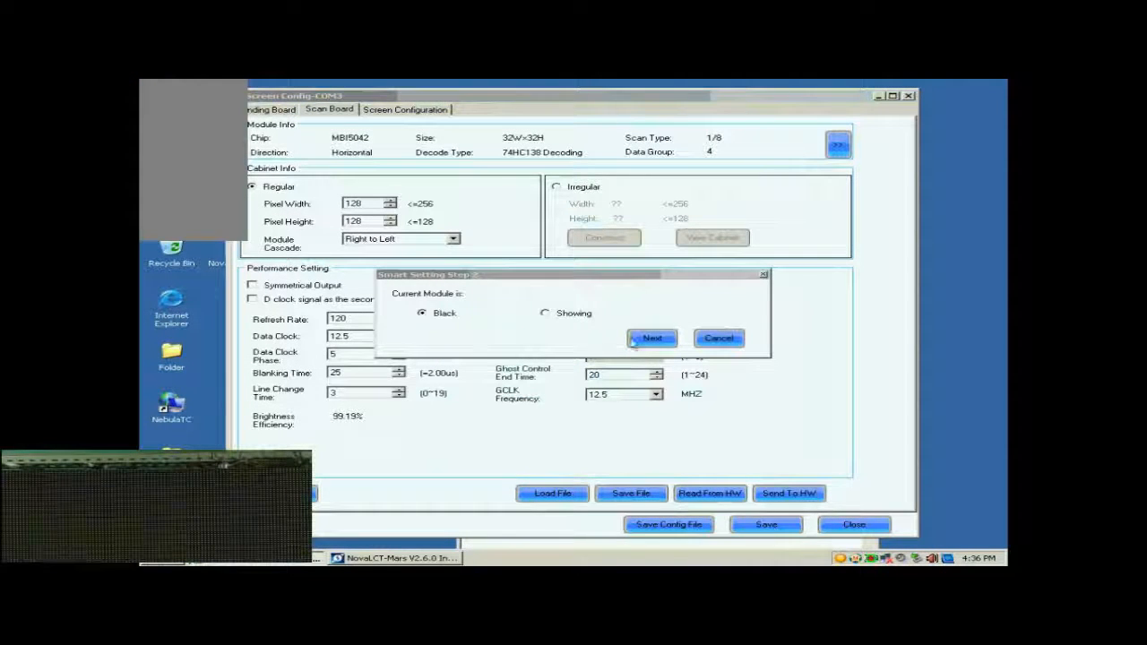
Report the current module as Black, check color statuses 2 to 4, and accept Red A, Green, Blue, and Red B Or Black
{"action": "left_click", "coordinate": [651, 339]}
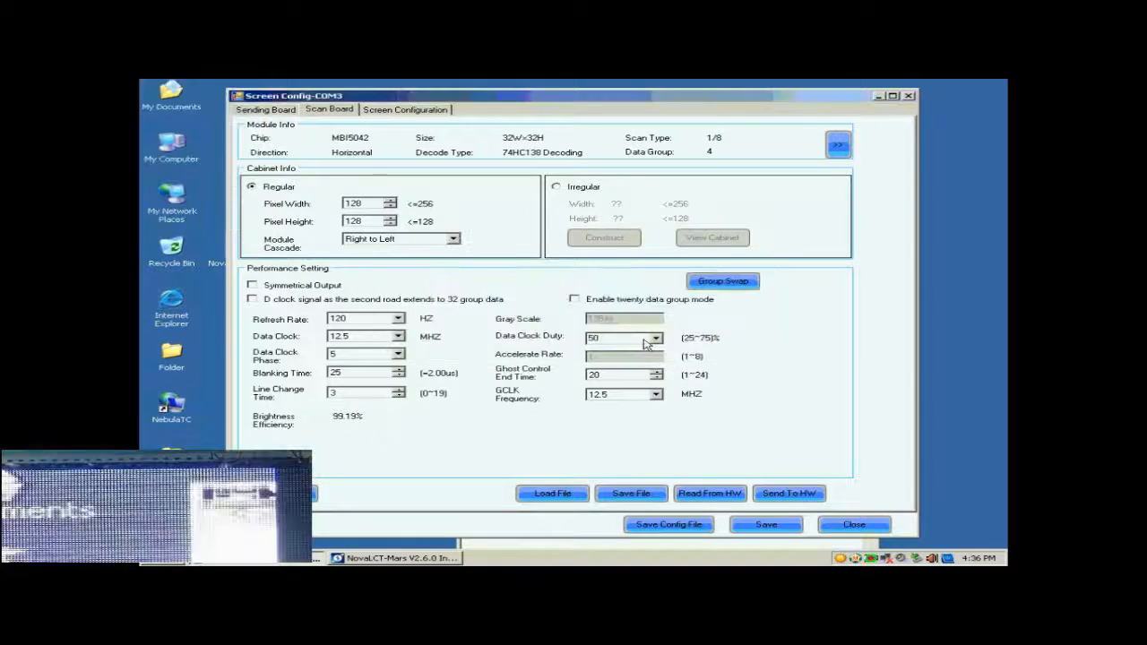
{"action": "left_click", "coordinate": [436, 313]}
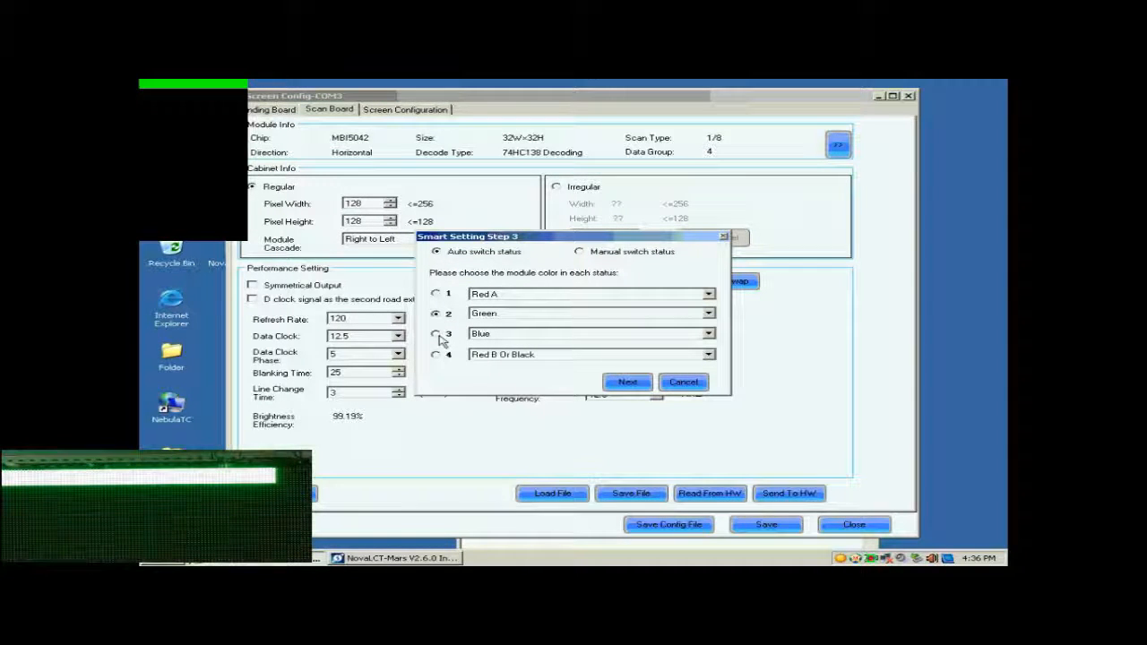
{"action": "left_click", "coordinate": [438, 334]}
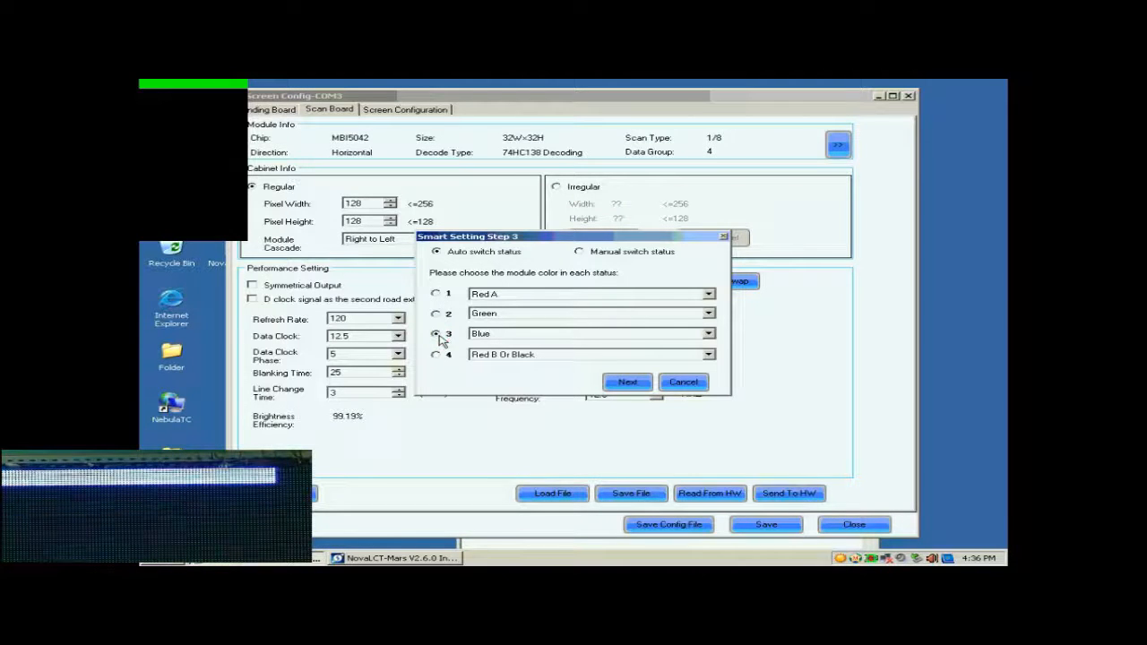
{"action": "left_click", "coordinate": [437, 356]}
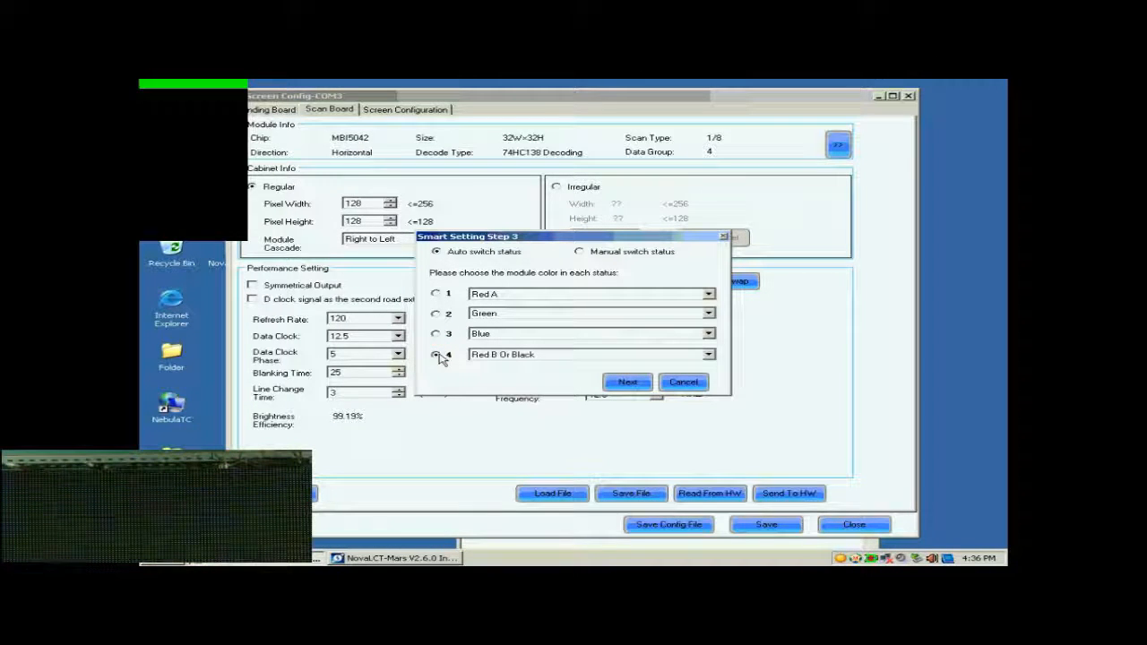
{"action": "left_click", "coordinate": [627, 381]}
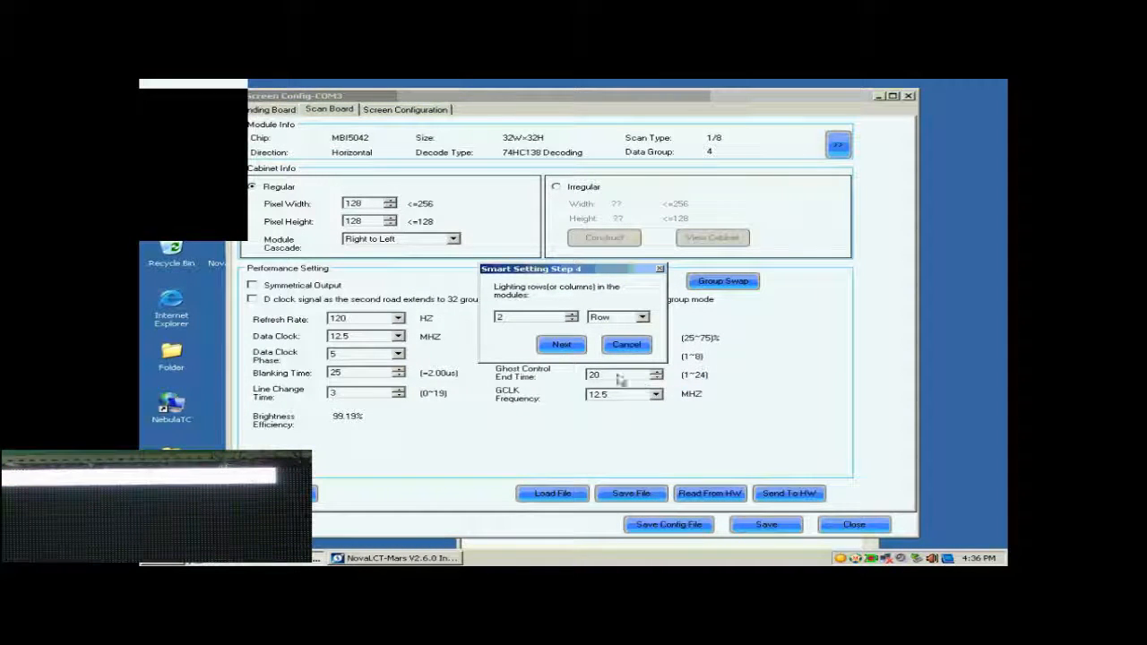
Enter 8 lighting rows in Smart Setting Step 4 and 1 lighting row in Step 5
{"action": "left_click_drag", "start_coordinate": [526, 319], "coordinate": [458, 315]}
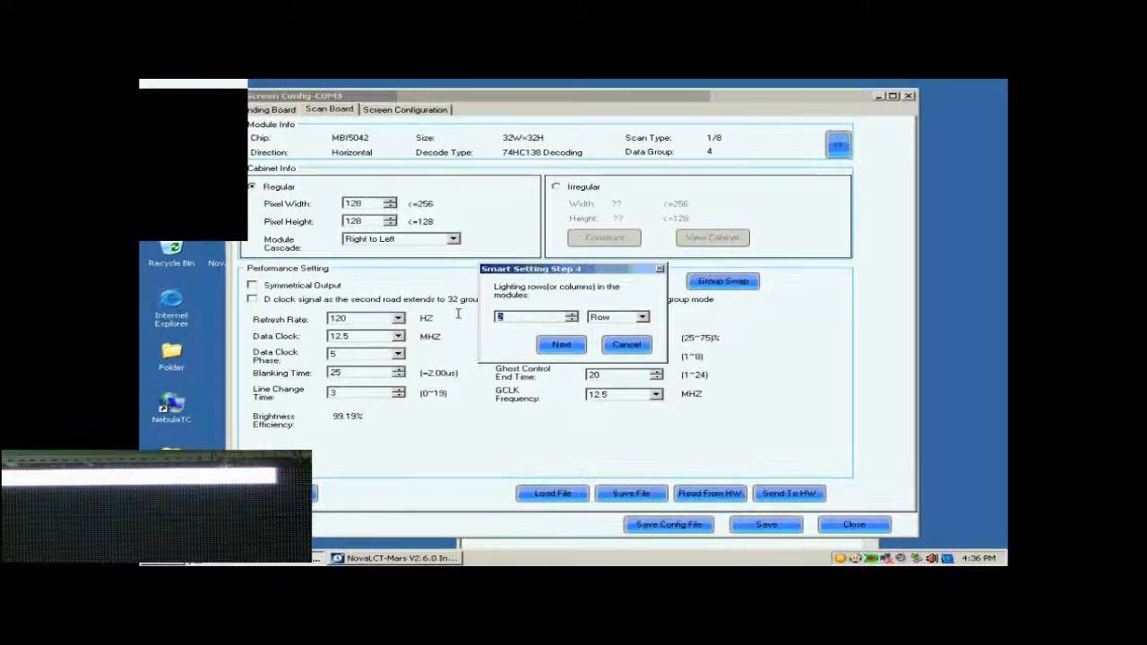
{"action": "type", "text": "8"}
{"action": "left_click", "coordinate": [565, 345]}
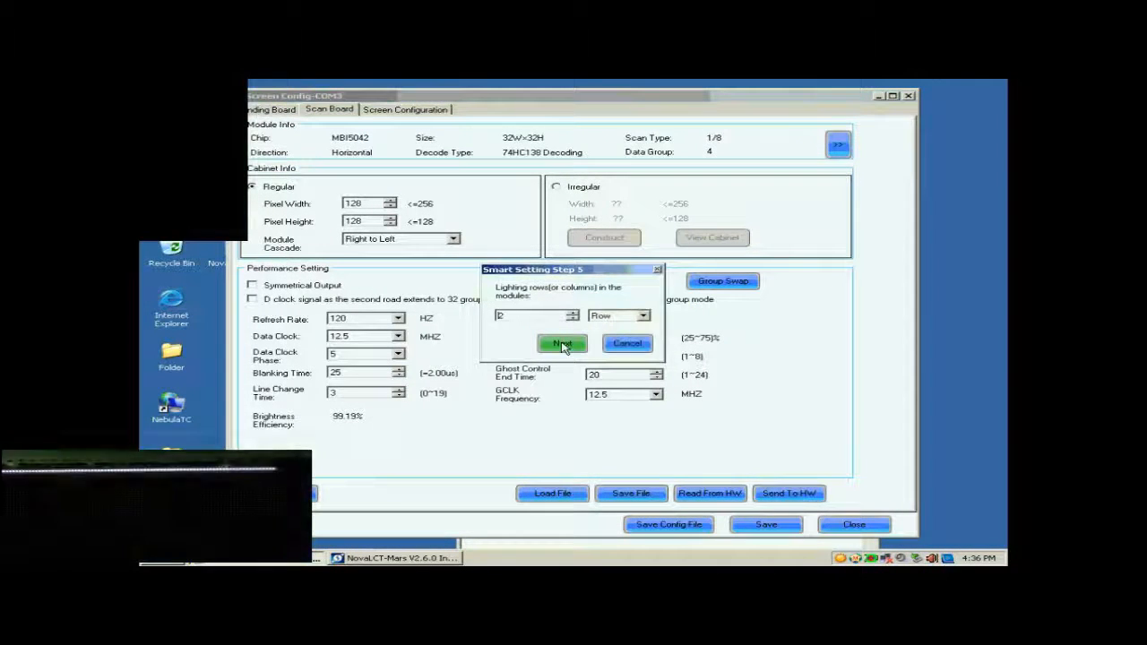
{"action": "double_click", "coordinate": [548, 316]}
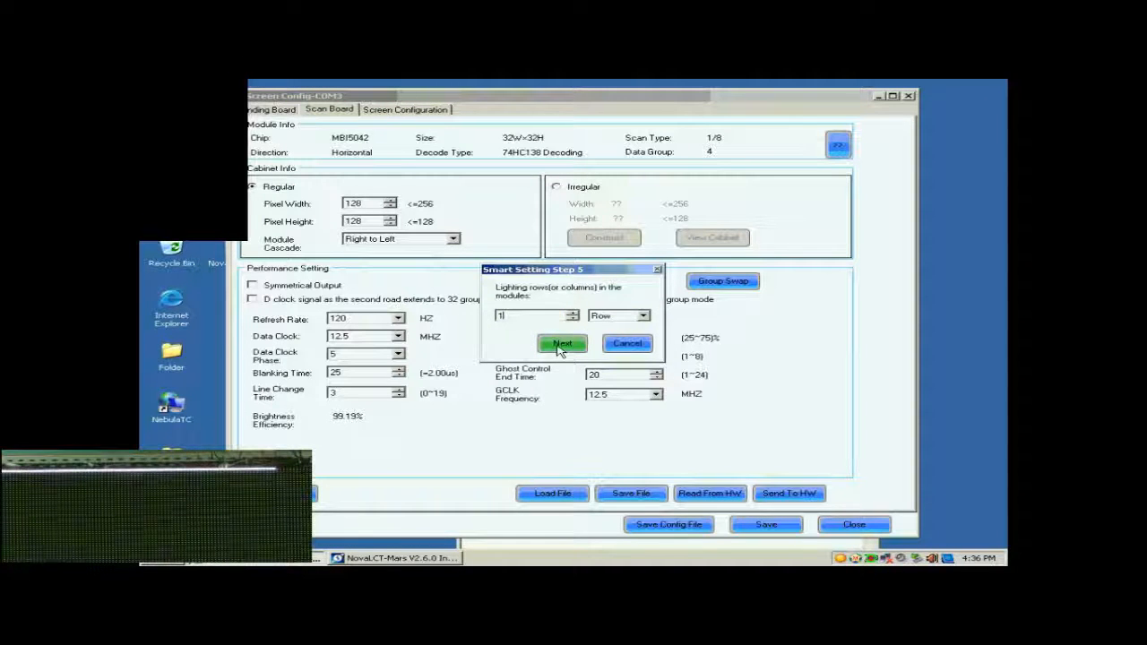
{"action": "left_click", "coordinate": [560, 345]}
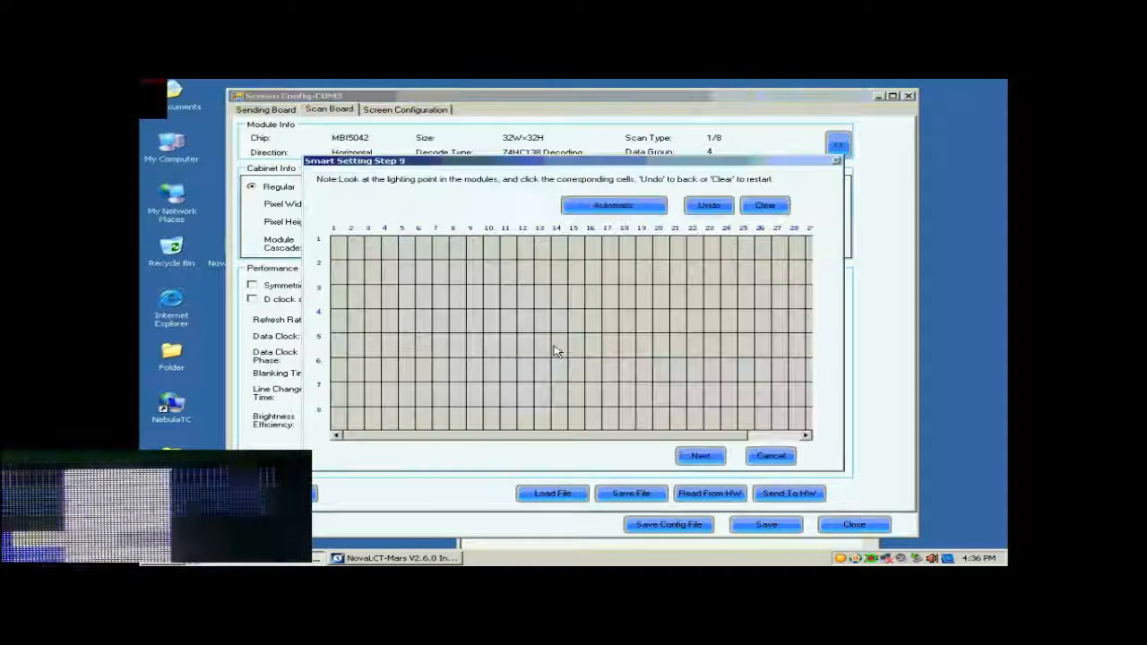
Mark the lighting points in row 1 from column 1 onward, then fill the rest of the row automatically
{"action": "left_click", "coordinate": [341, 249]}
{"action": "left_click", "coordinate": [355, 249]}
{"action": "left_click", "coordinate": [372, 249]}
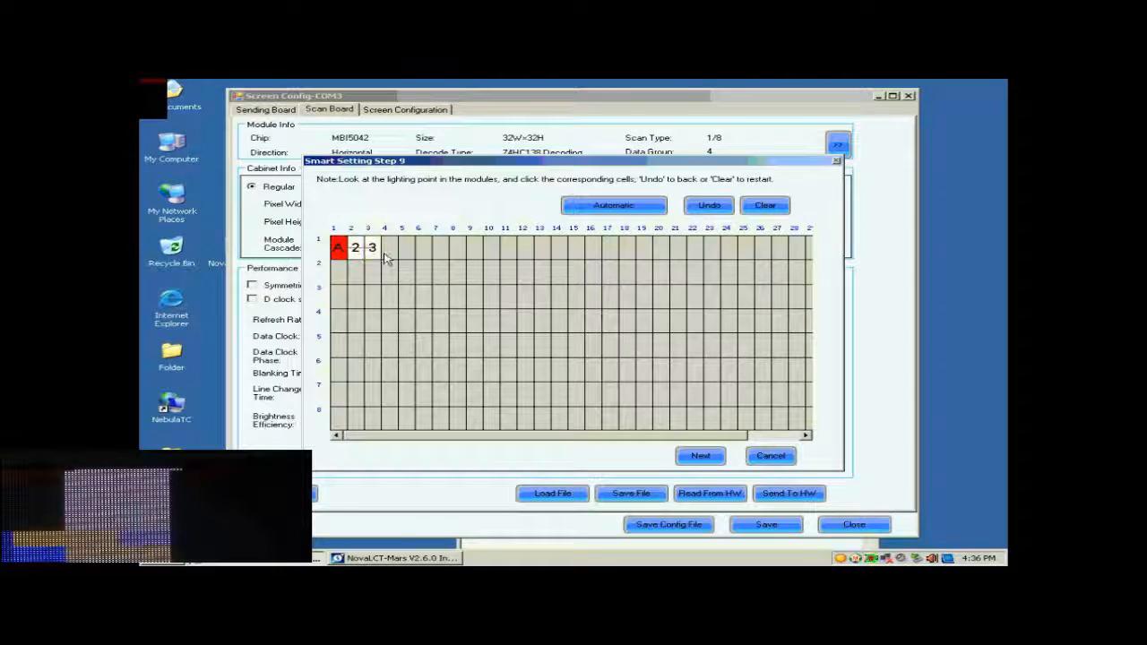
{"action": "left_click", "coordinate": [389, 249]}
{"action": "left_click", "coordinate": [406, 249]}
{"action": "left_click", "coordinate": [424, 252]}
{"action": "left_click", "coordinate": [440, 253]}
{"action": "left_click", "coordinate": [457, 253]}
{"action": "left_click", "coordinate": [474, 251]}
{"action": "left_click", "coordinate": [490, 251]}
{"action": "left_click", "coordinate": [507, 252]}
{"action": "left_click", "coordinate": [527, 254]}
{"action": "left_click", "coordinate": [542, 254]}
{"action": "left_click", "coordinate": [558, 253]}
{"action": "left_click", "coordinate": [576, 255]}
{"action": "left_click", "coordinate": [593, 254]}
{"action": "left_click", "coordinate": [609, 253]}
{"action": "left_click", "coordinate": [609, 212]}
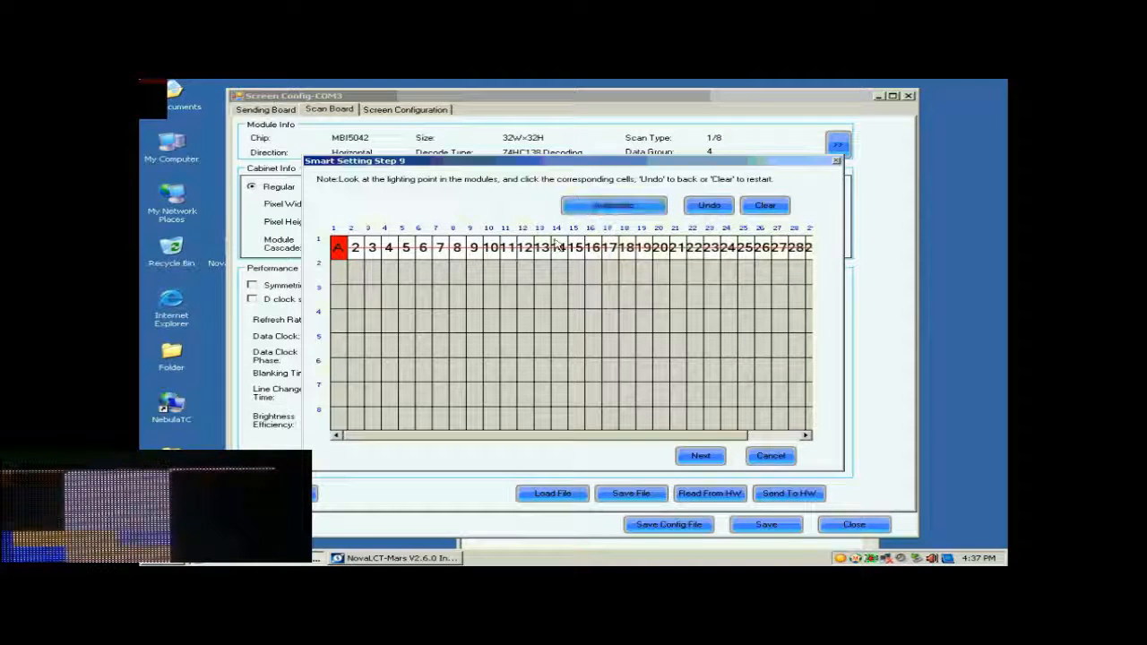
Mark the first-column cells of rows 2 to 8 as the lighting points and complete the line table
{"action": "left_click", "coordinate": [343, 273]}
{"action": "left_click", "coordinate": [340, 297]}
{"action": "left_click", "coordinate": [340, 320]}
{"action": "left_click", "coordinate": [339, 346]}
{"action": "left_click", "coordinate": [340, 369]}
{"action": "left_click", "coordinate": [339, 393]}
{"action": "left_click", "coordinate": [339, 416]}
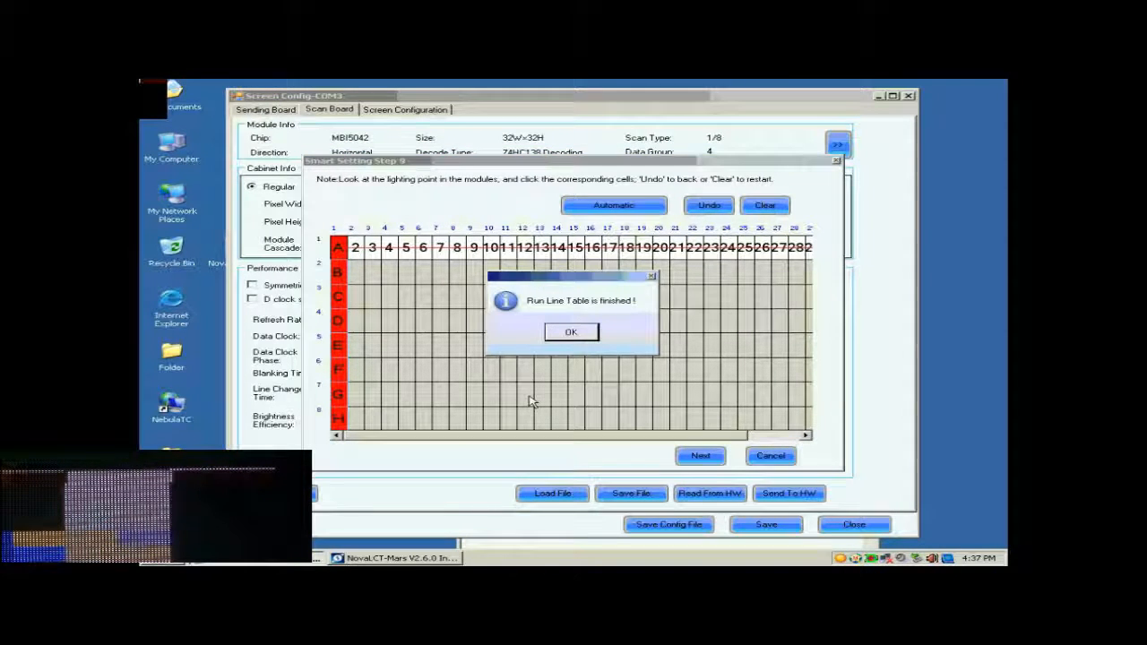
{"action": "left_click", "coordinate": [574, 338]}
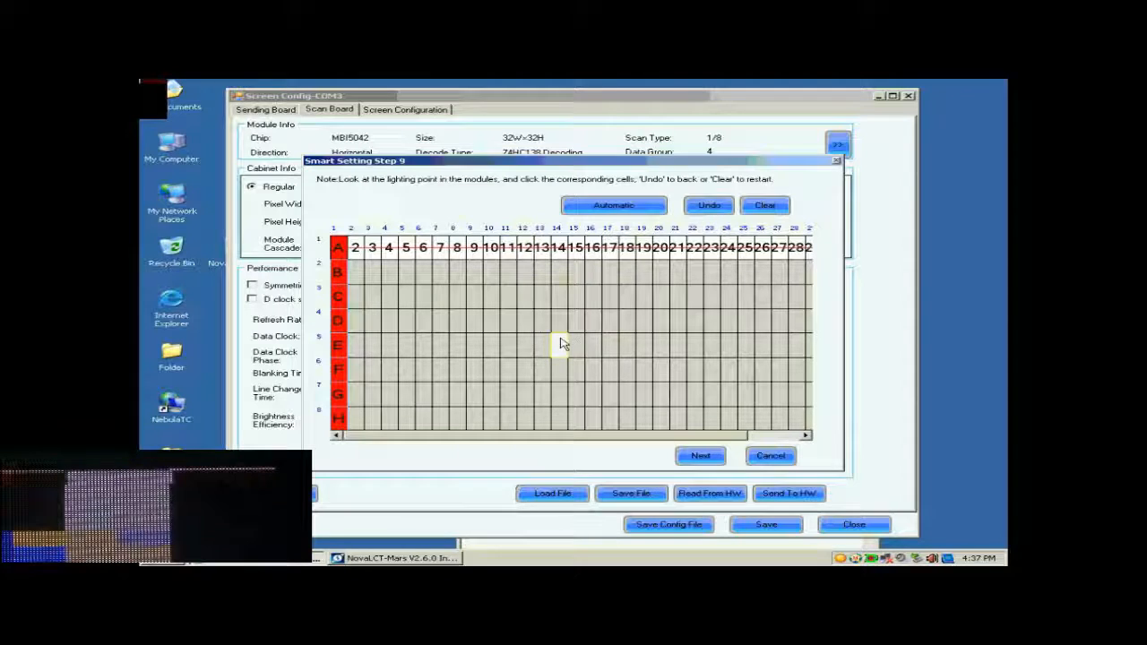
Complete the Smart Setting and finish without saving the module to a file or database
{"action": "left_click", "coordinate": [700, 457]}
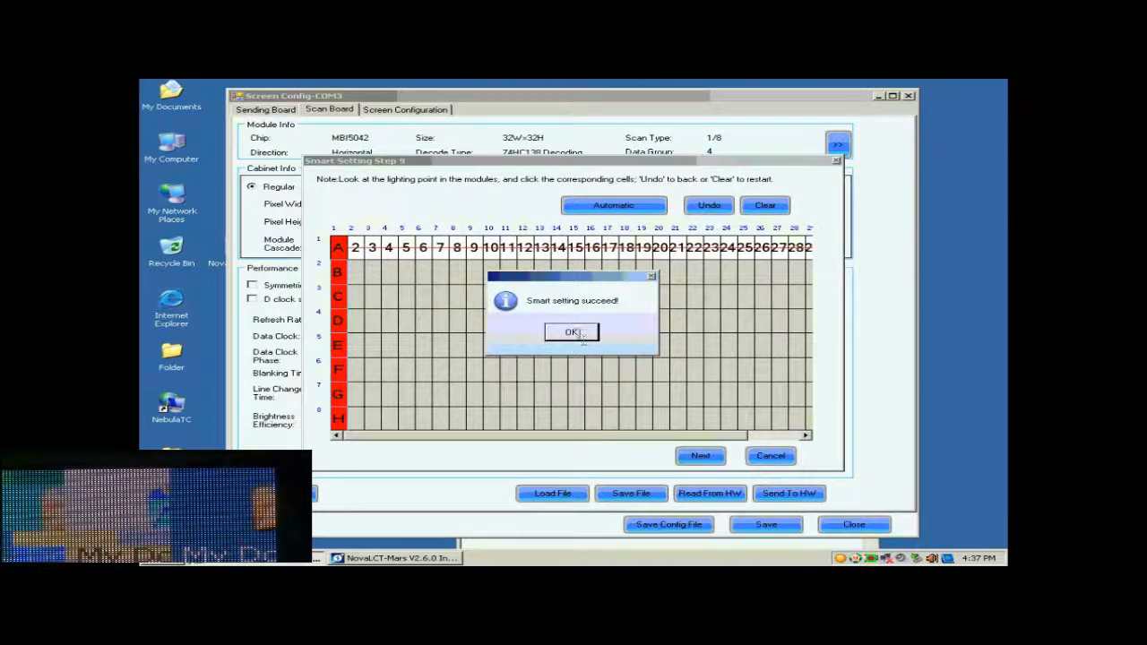
{"action": "left_click", "coordinate": [573, 333]}
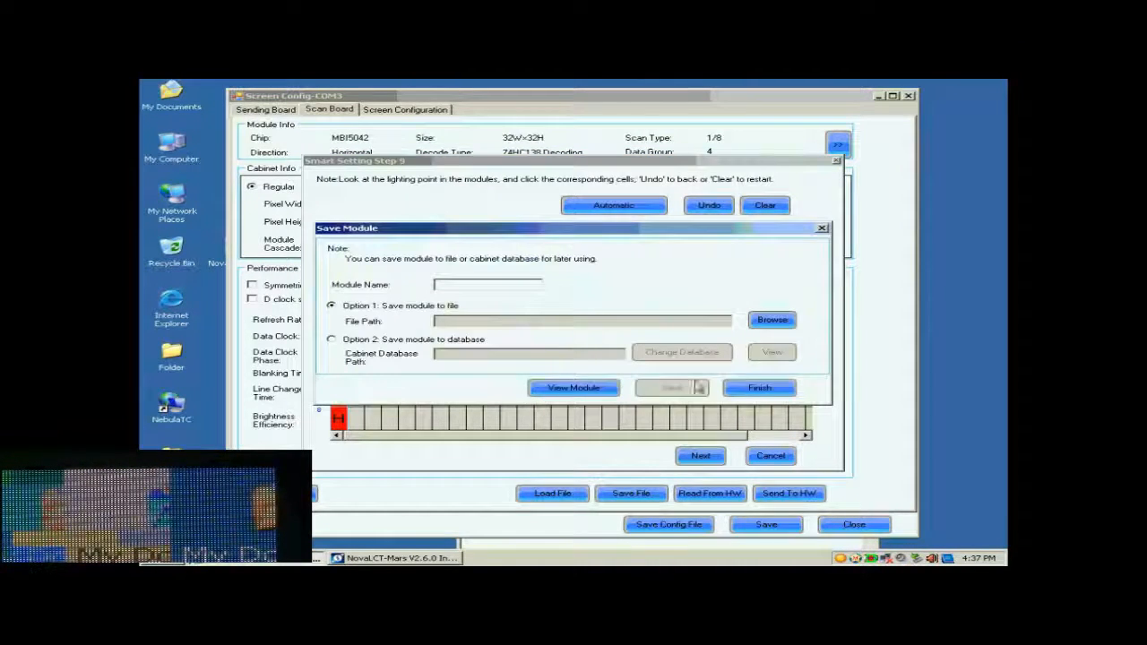
{"action": "left_click", "coordinate": [760, 391]}
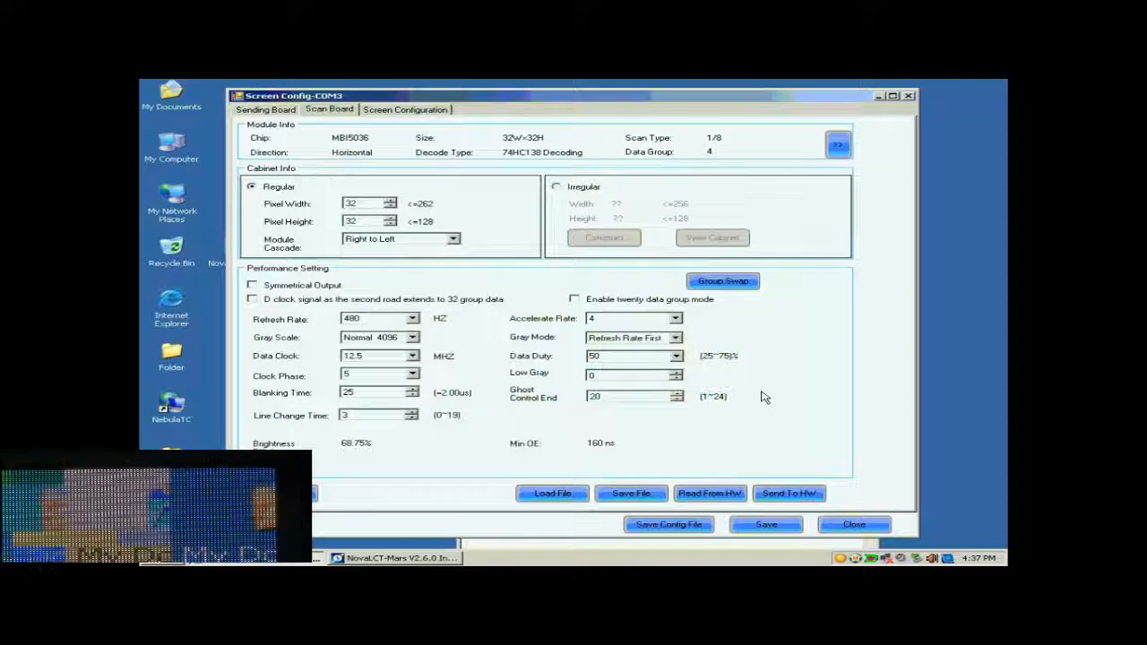
Set the regular cabinet's pixel width and pixel height to 128 each
{"action": "left_click", "coordinate": [368, 205]}
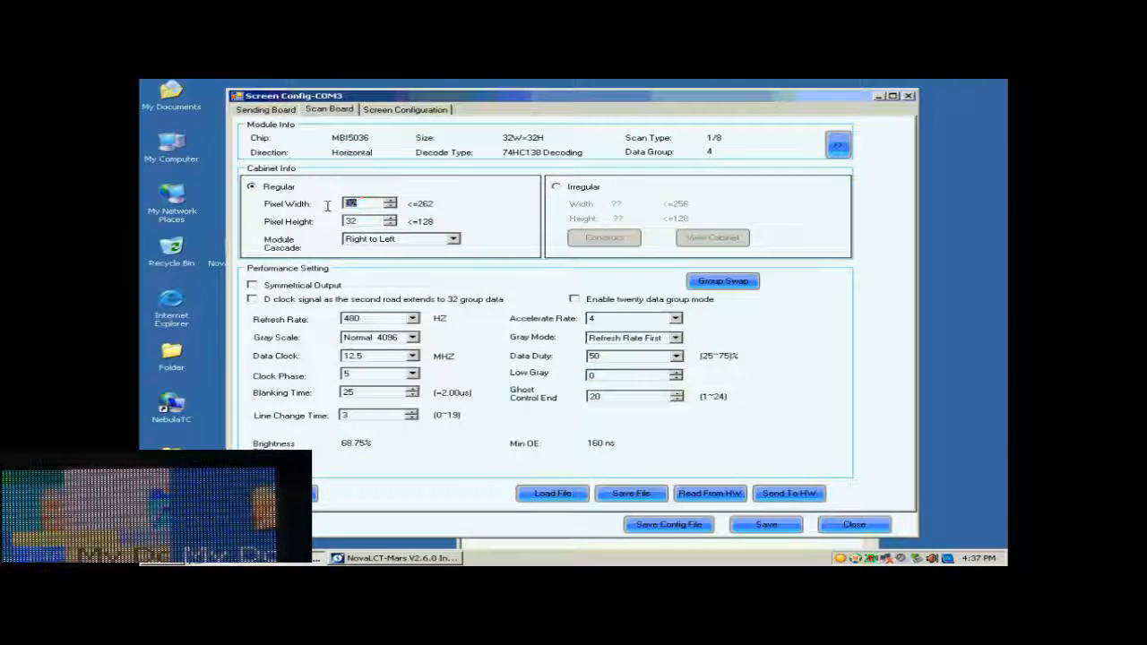
{"action": "type", "text": "128"}
{"action": "key", "text": "Tab"}
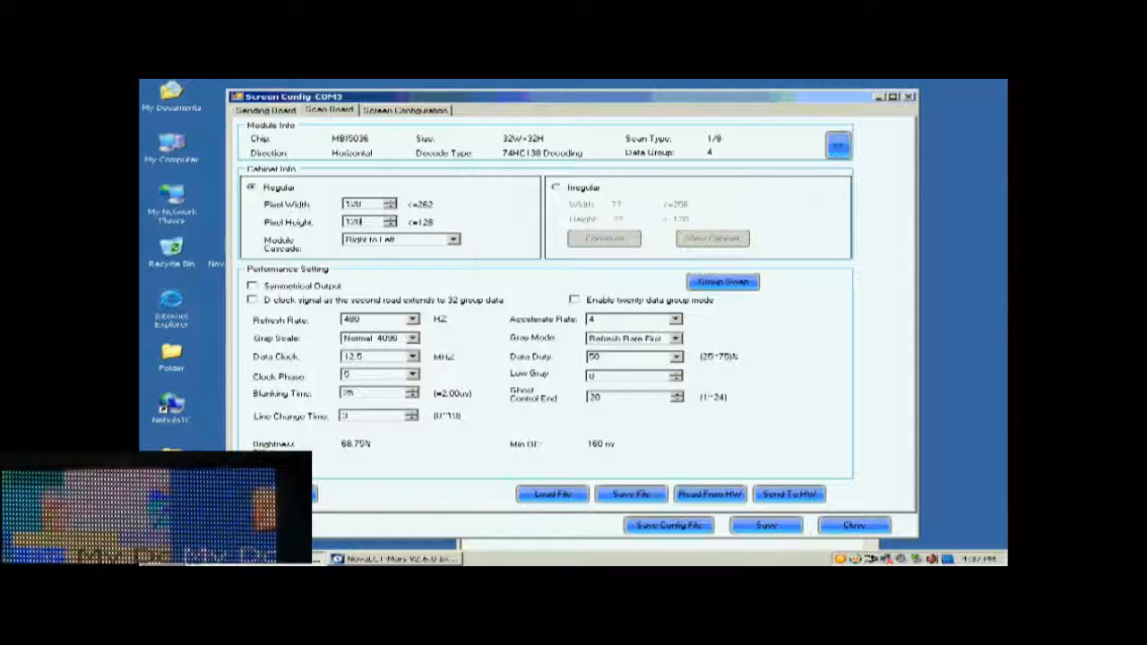
Set the gray scale to Normal 16384, keep the gray mode at Refresh Rate First, and set the accelerate rate to 16
{"action": "left_click", "coordinate": [413, 337]}
{"action": "left_click", "coordinate": [393, 399]}
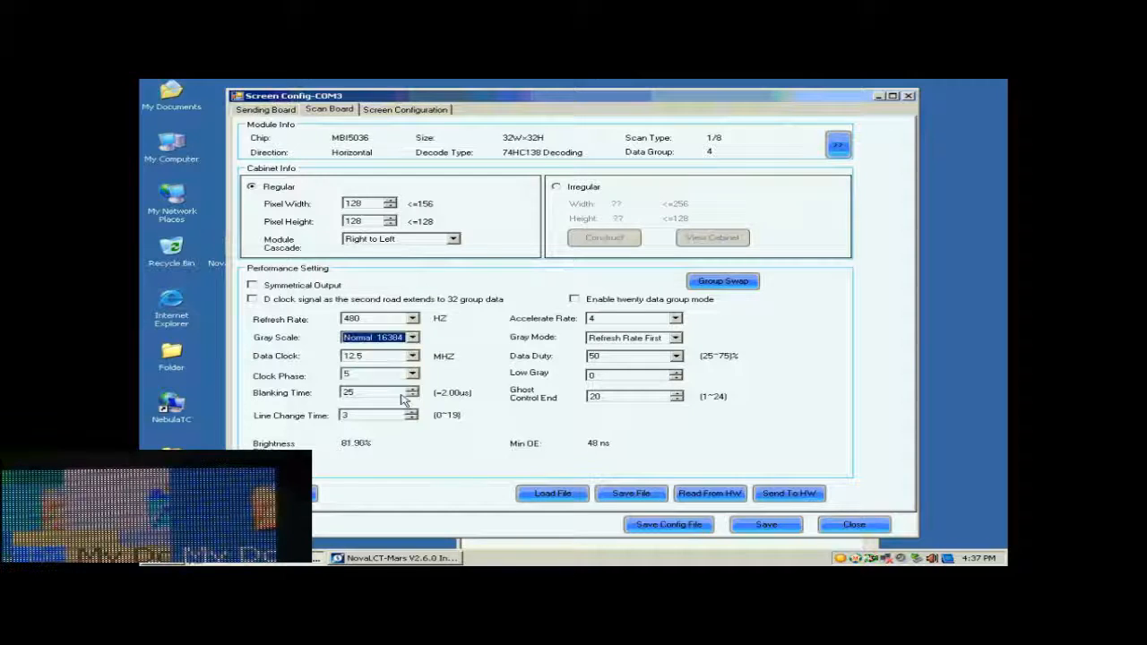
{"action": "left_click", "coordinate": [674, 339]}
{"action": "left_click", "coordinate": [649, 359]}
{"action": "left_click", "coordinate": [675, 319]}
{"action": "left_click", "coordinate": [633, 362]}
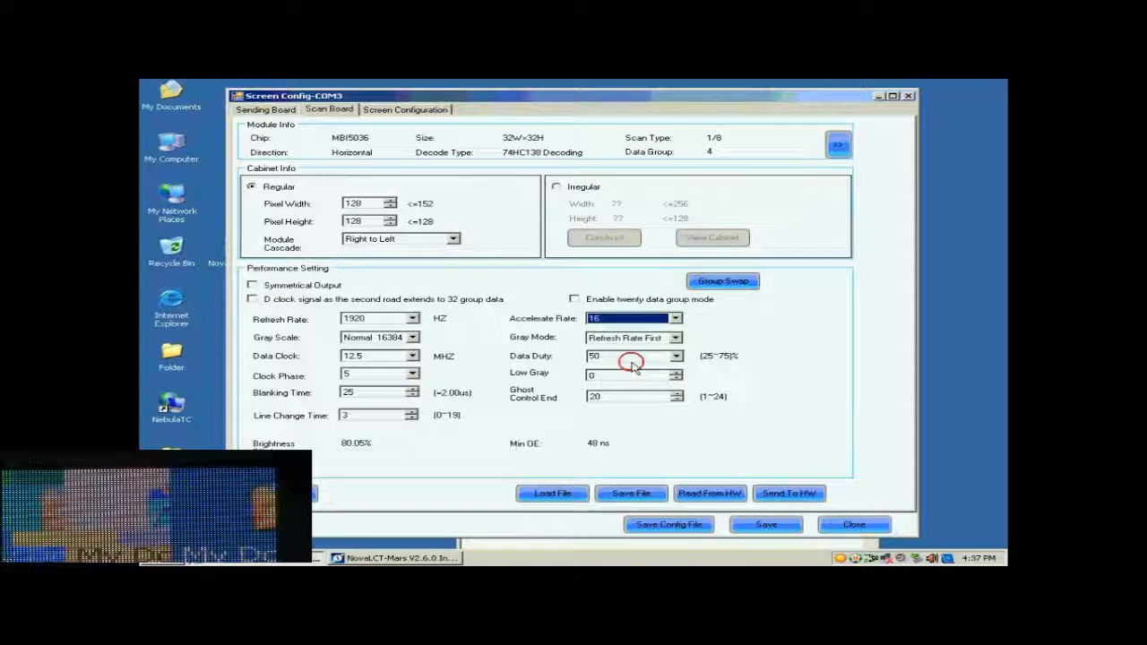
Set the scan board's refresh rate to 2880 Hz and its data clock to 17.9 MHz
{"action": "left_click", "coordinate": [413, 319]}
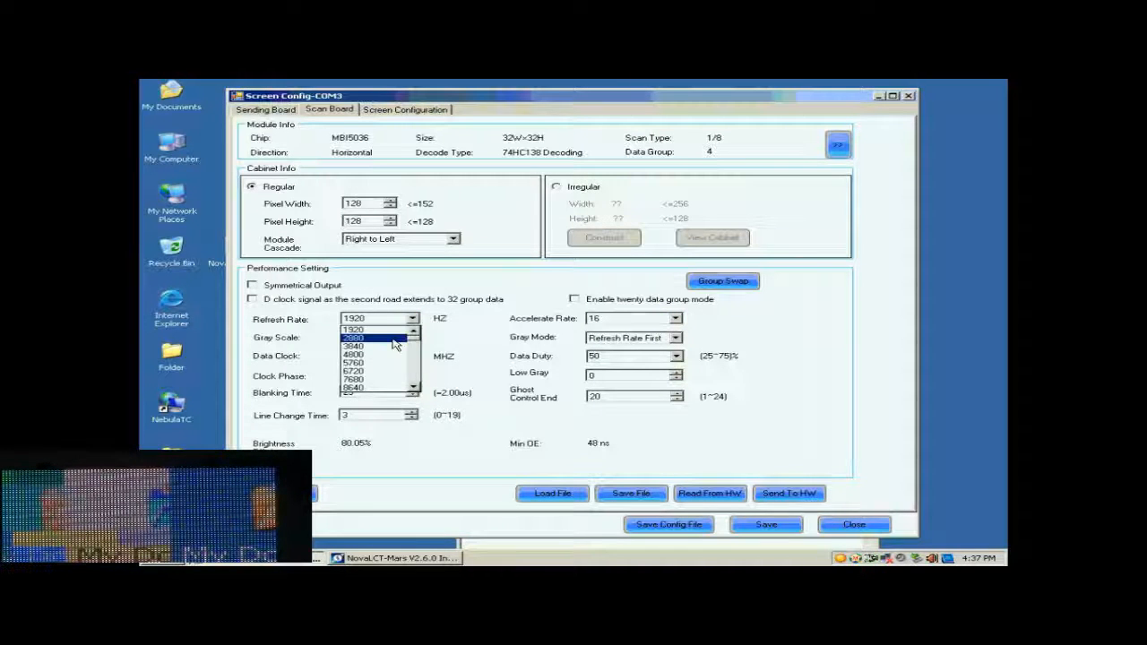
{"action": "left_click", "coordinate": [400, 349]}
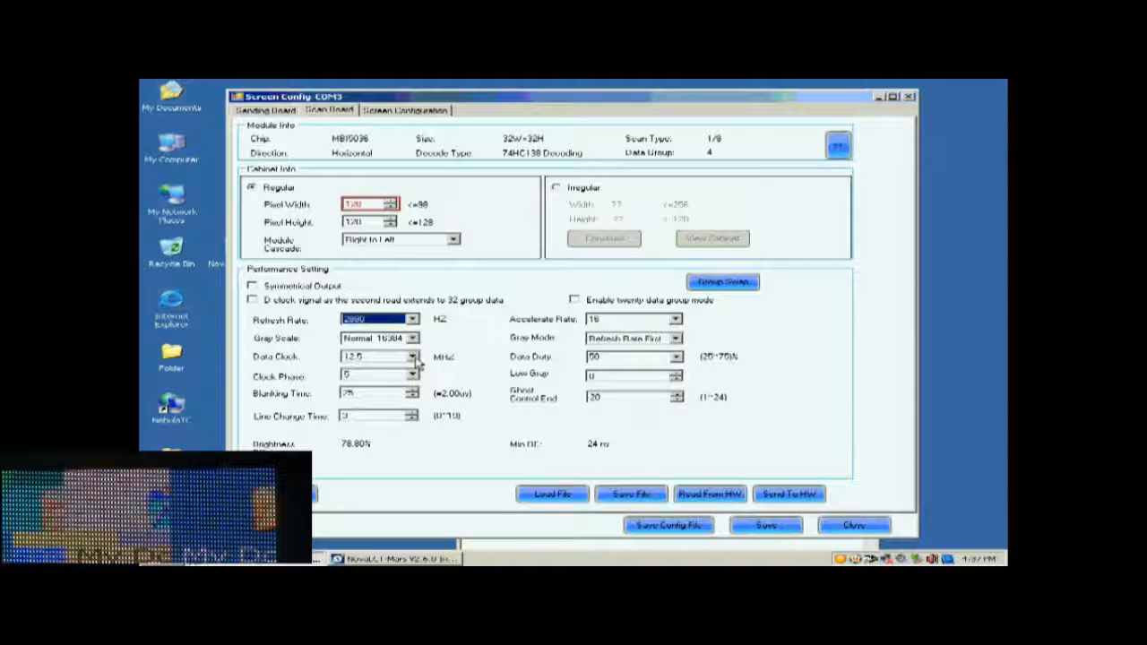
{"action": "left_click", "coordinate": [414, 356]}
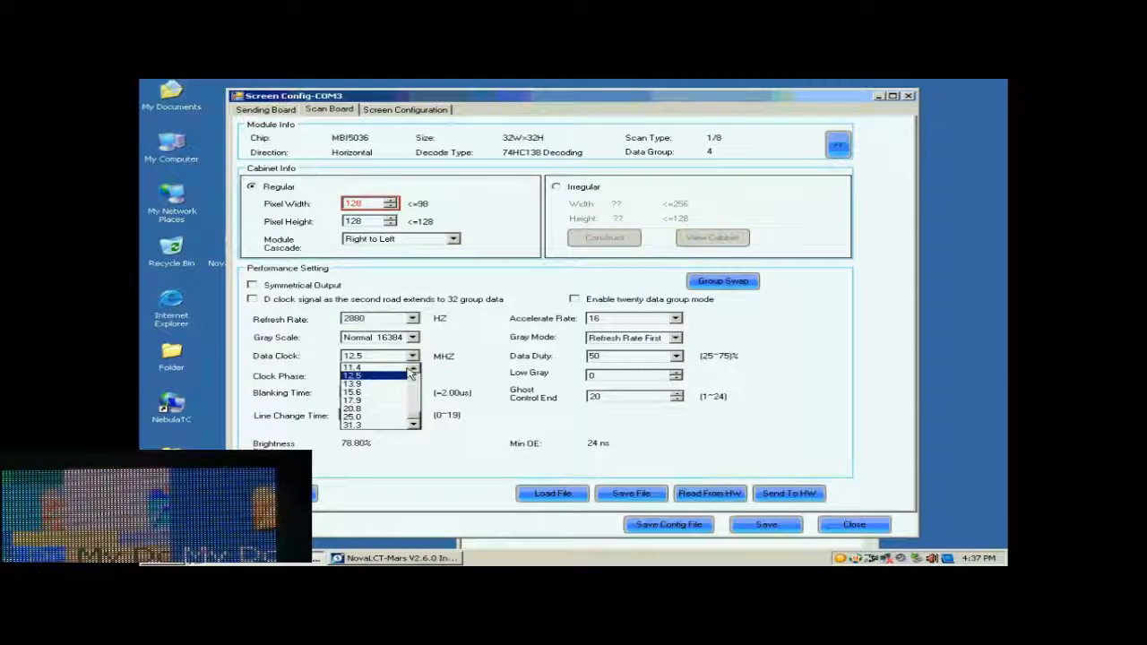
{"action": "left_click", "coordinate": [383, 402]}
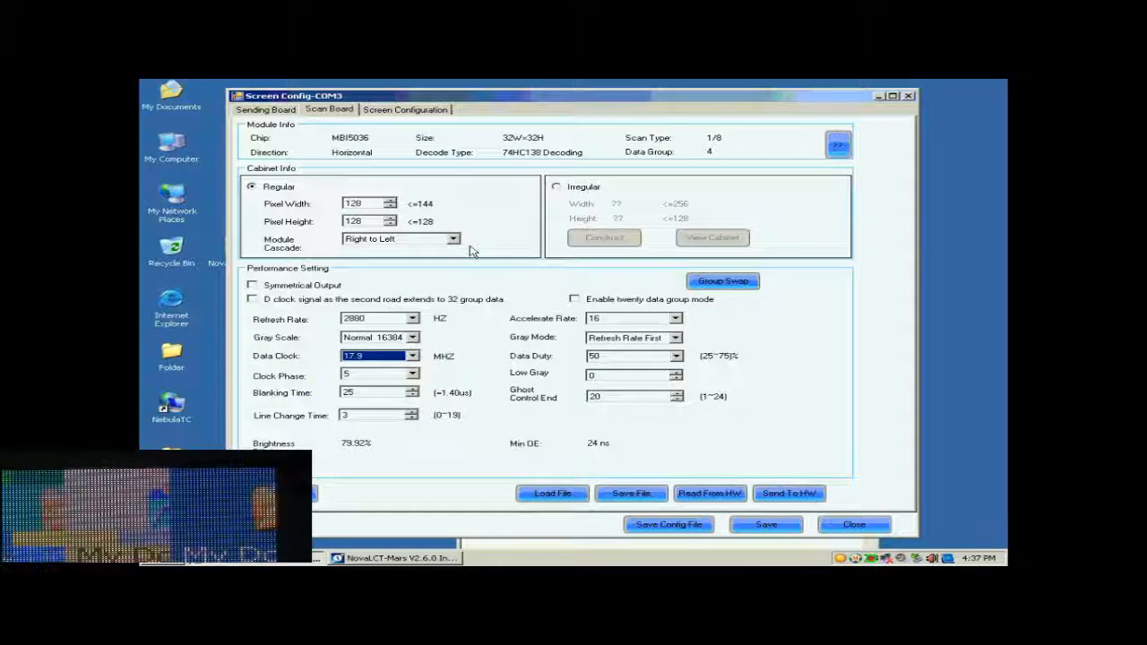
Send the scan board parameters to all scan boards without resetting their start position
{"action": "left_click", "coordinate": [782, 494]}
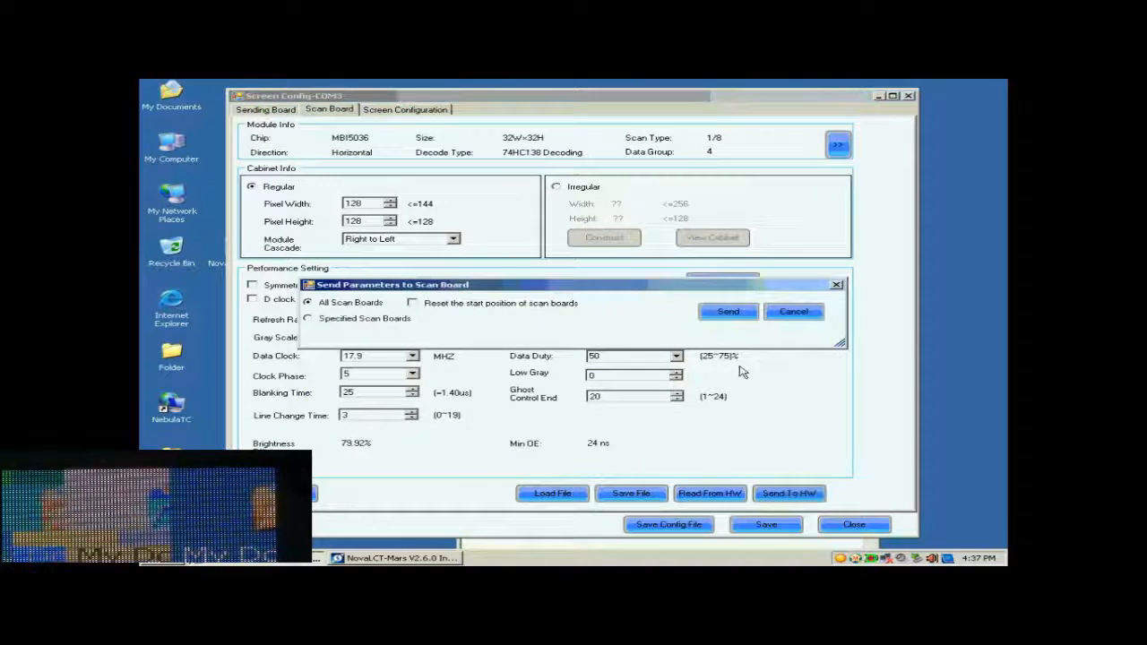
{"action": "left_click", "coordinate": [728, 314]}
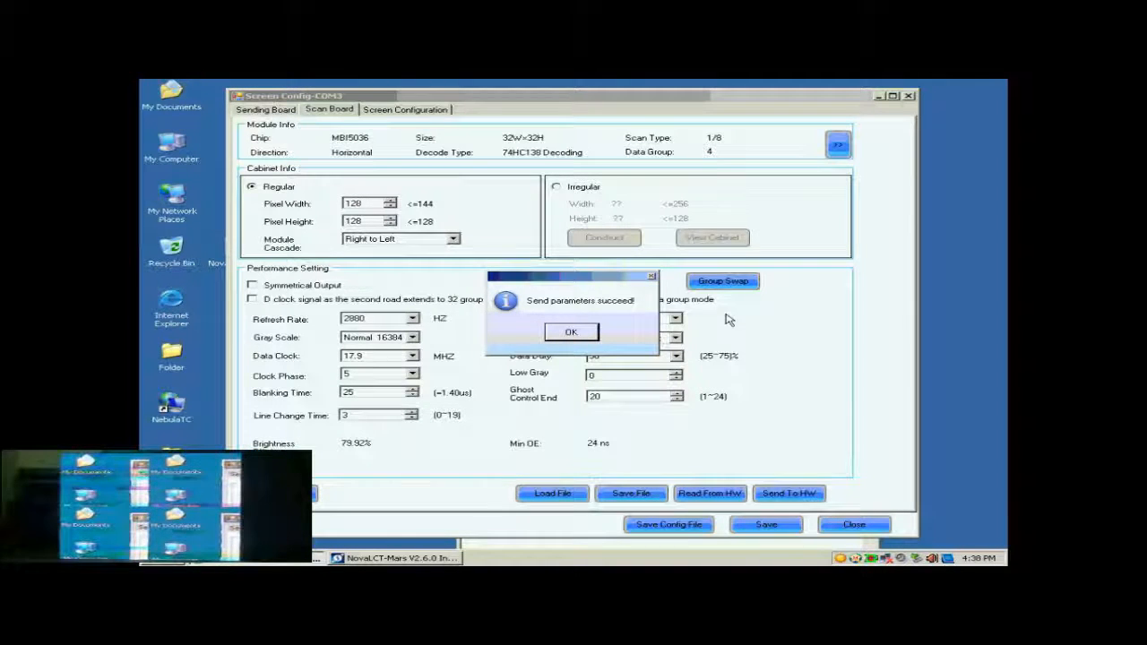
{"action": "left_click", "coordinate": [570, 332]}
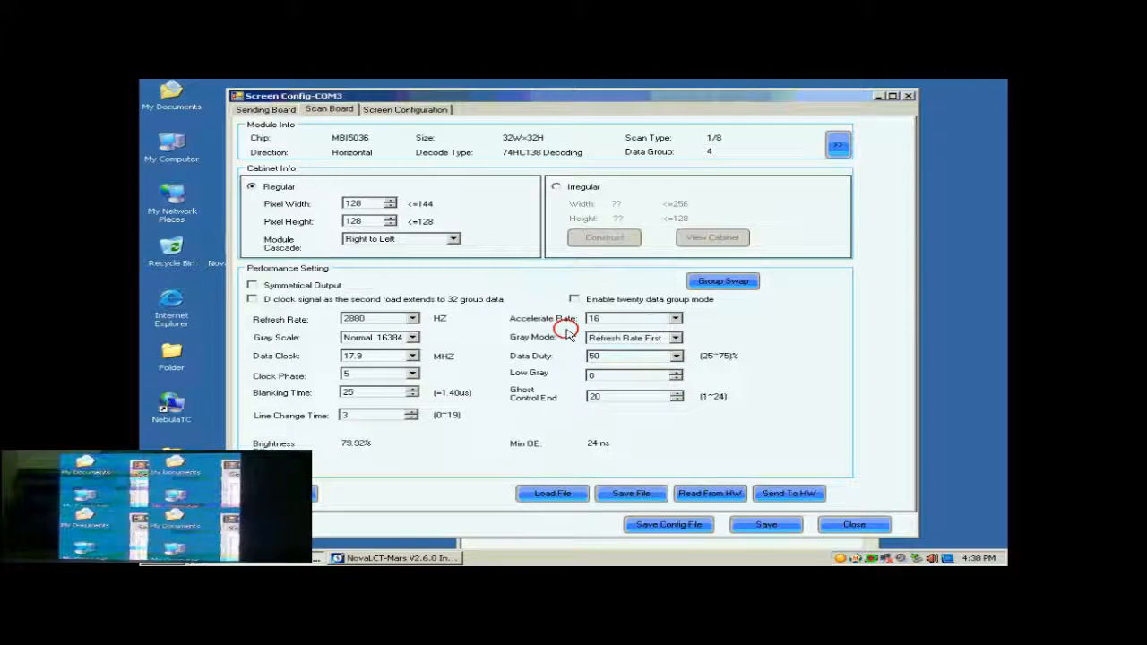
Set the clock phase to 1, and send the parameters to all scan boards and save them to the hardware
{"action": "left_click", "coordinate": [412, 375]}
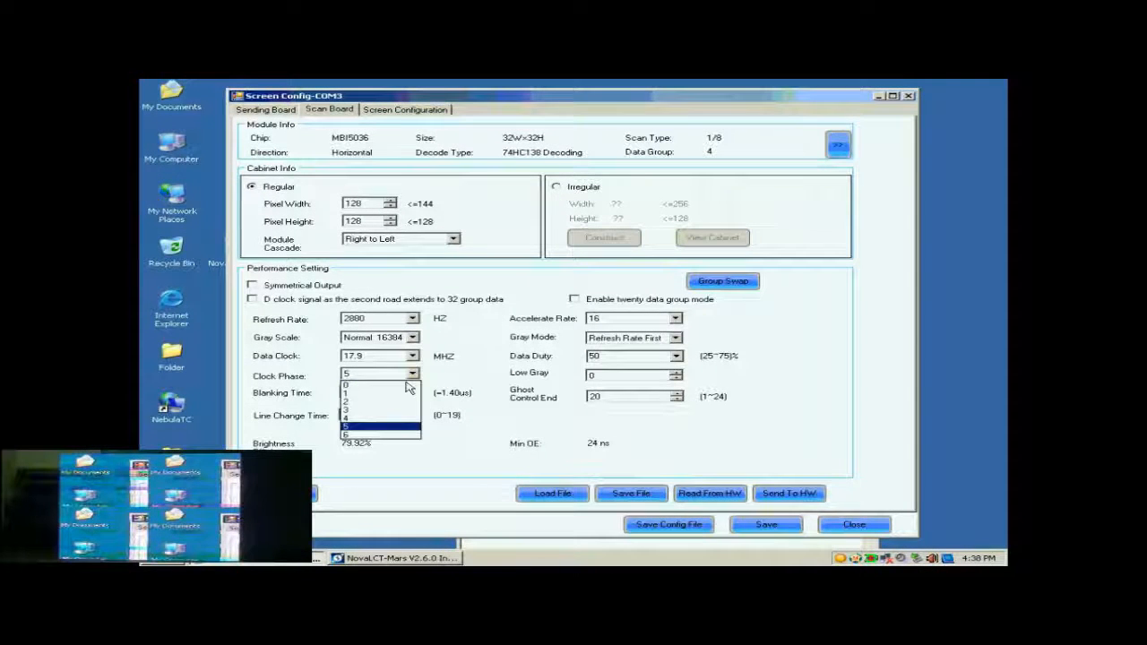
{"action": "left_click", "coordinate": [384, 393]}
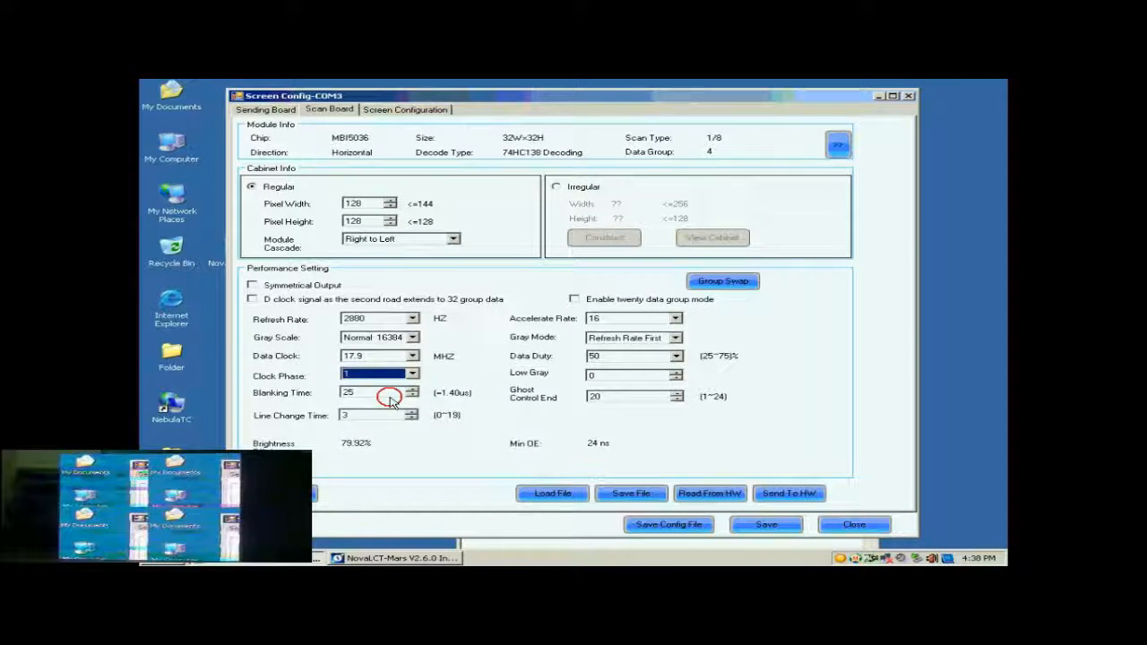
{"action": "left_click", "coordinate": [782, 495]}
{"action": "left_click", "coordinate": [737, 317]}
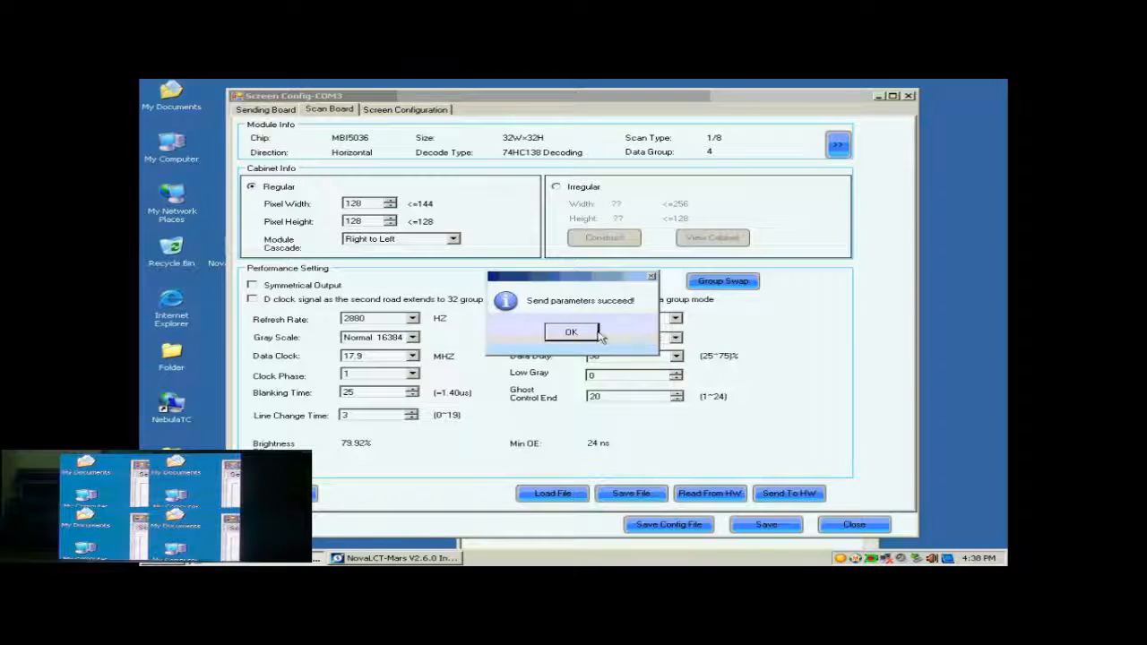
{"action": "left_click", "coordinate": [599, 334]}
{"action": "left_click", "coordinate": [755, 525]}
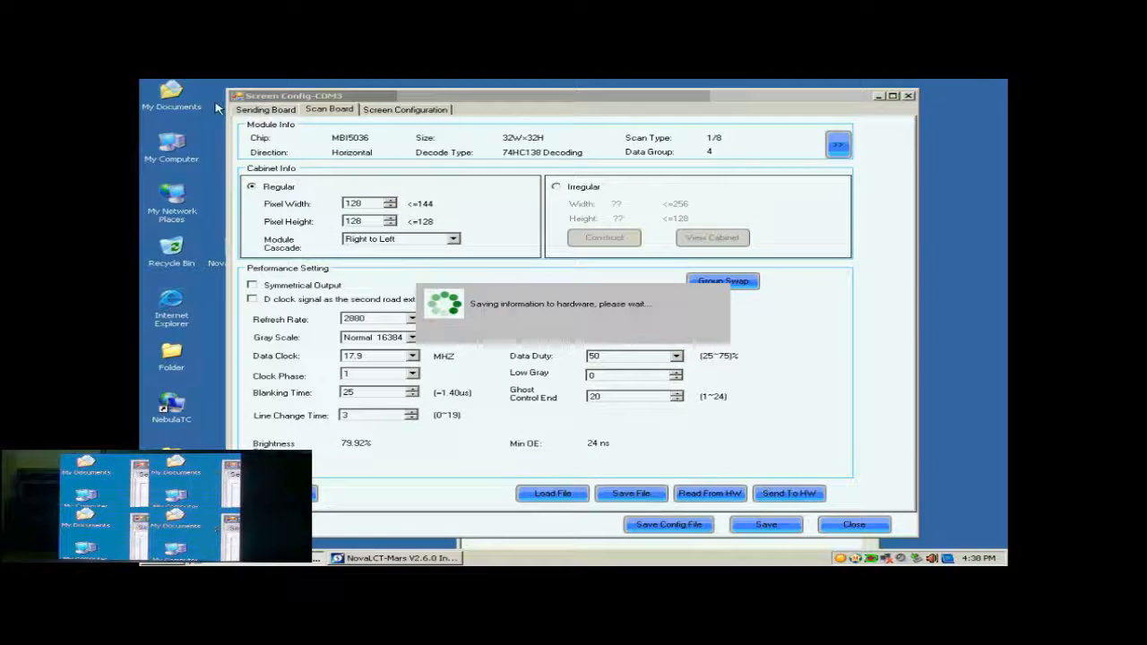
{"action": "left_click", "coordinate": [575, 328]}
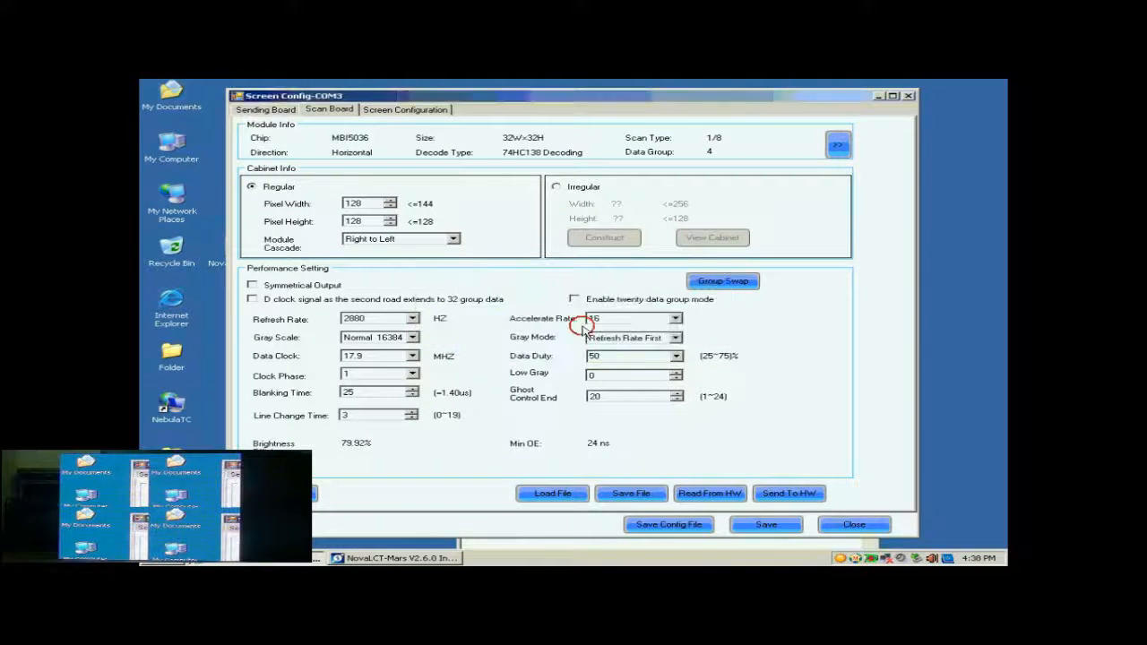
Start configuring screen 1 as a Standard Screen, using sending board 1 and port 1
{"action": "left_click", "coordinate": [392, 111]}
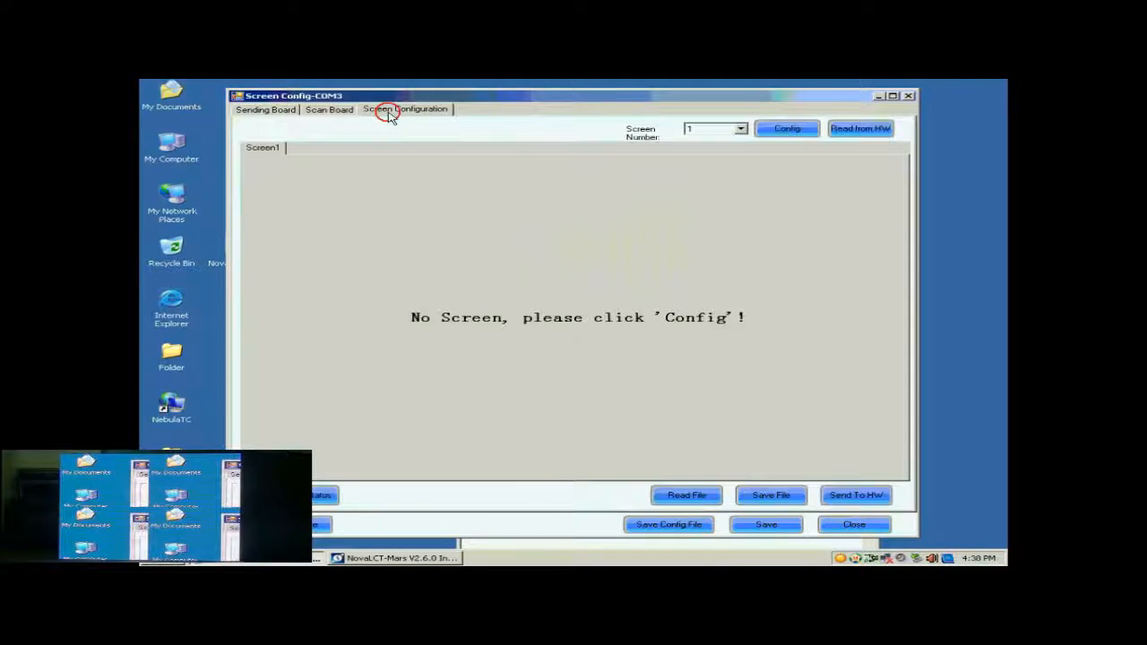
{"action": "left_click", "coordinate": [786, 129]}
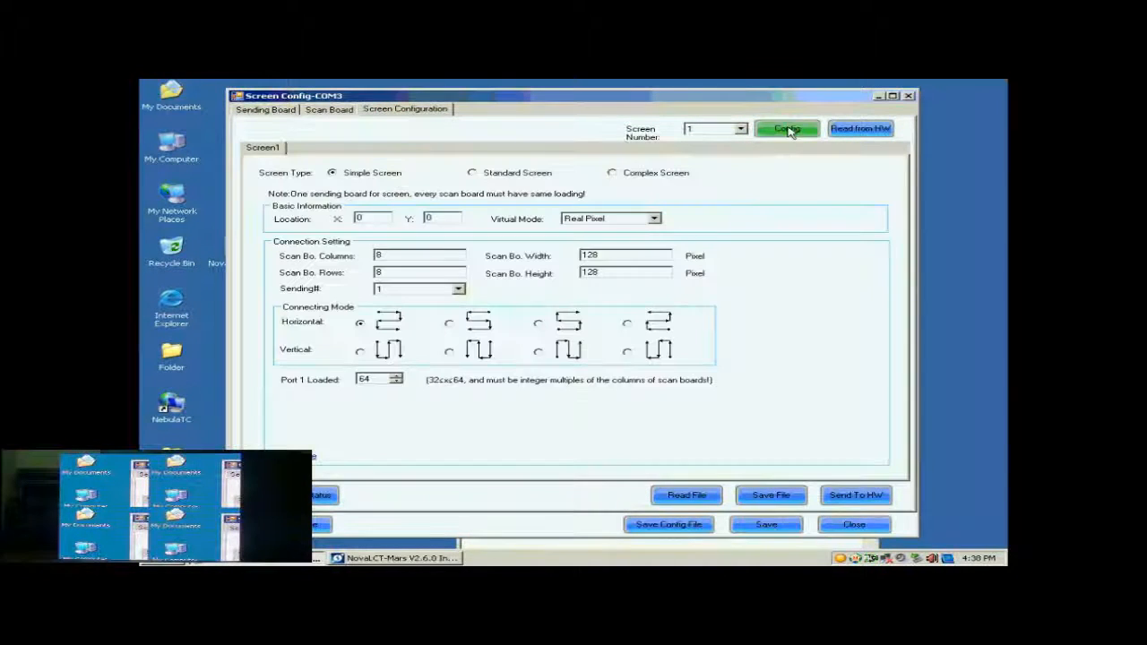
{"action": "left_click", "coordinate": [490, 176]}
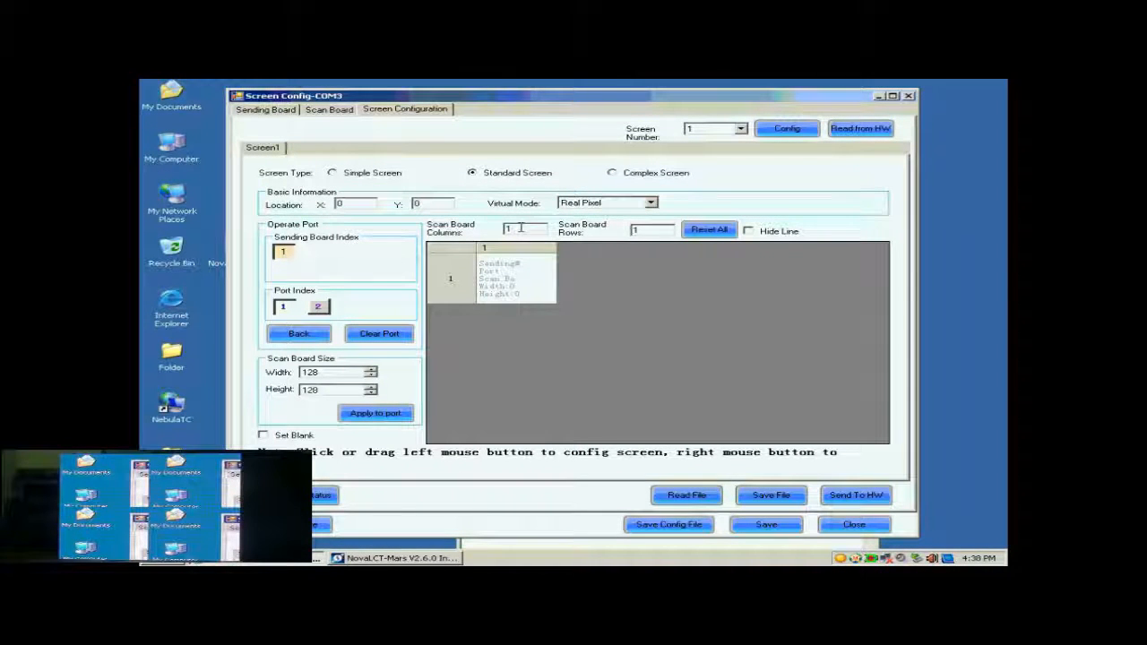
{"action": "left_click", "coordinate": [283, 255]}
{"action": "left_click", "coordinate": [284, 307]}
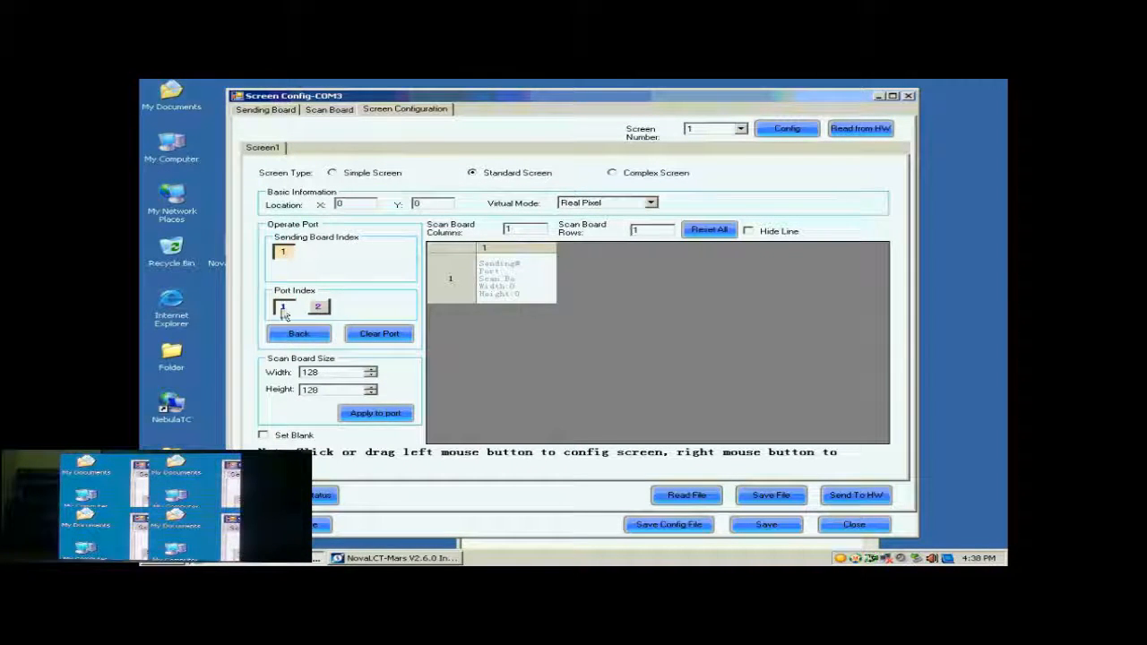
Set the screen layout to 2 scan board columns and 2 scan board rows, and reset all cells
{"action": "double_click", "coordinate": [509, 229]}
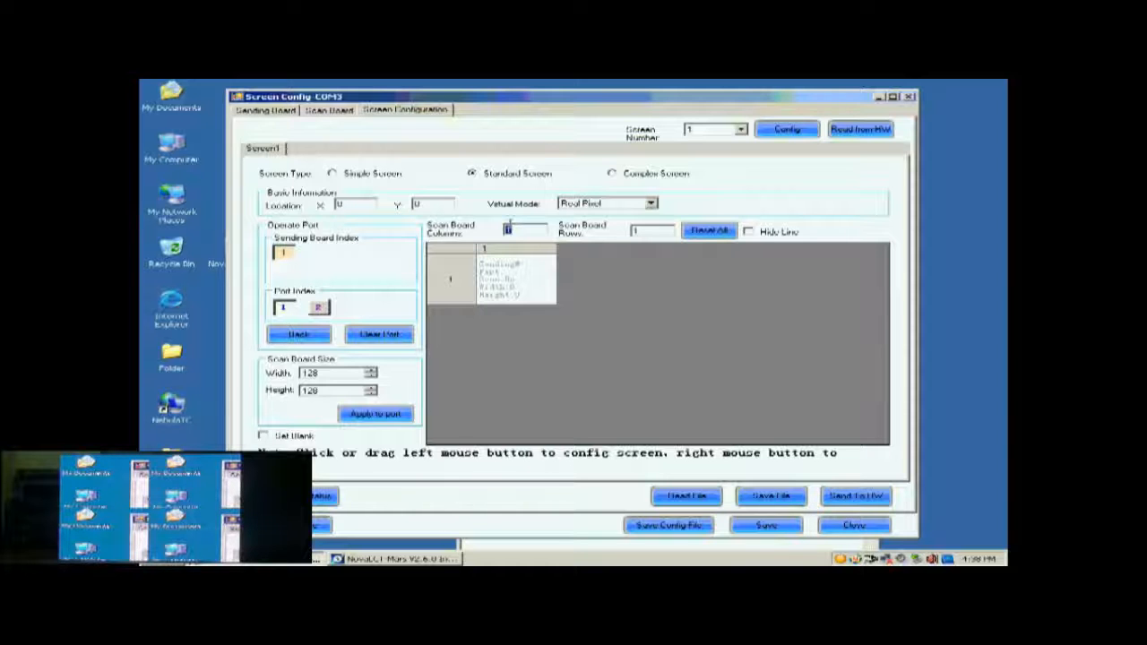
{"action": "type", "text": "2"}
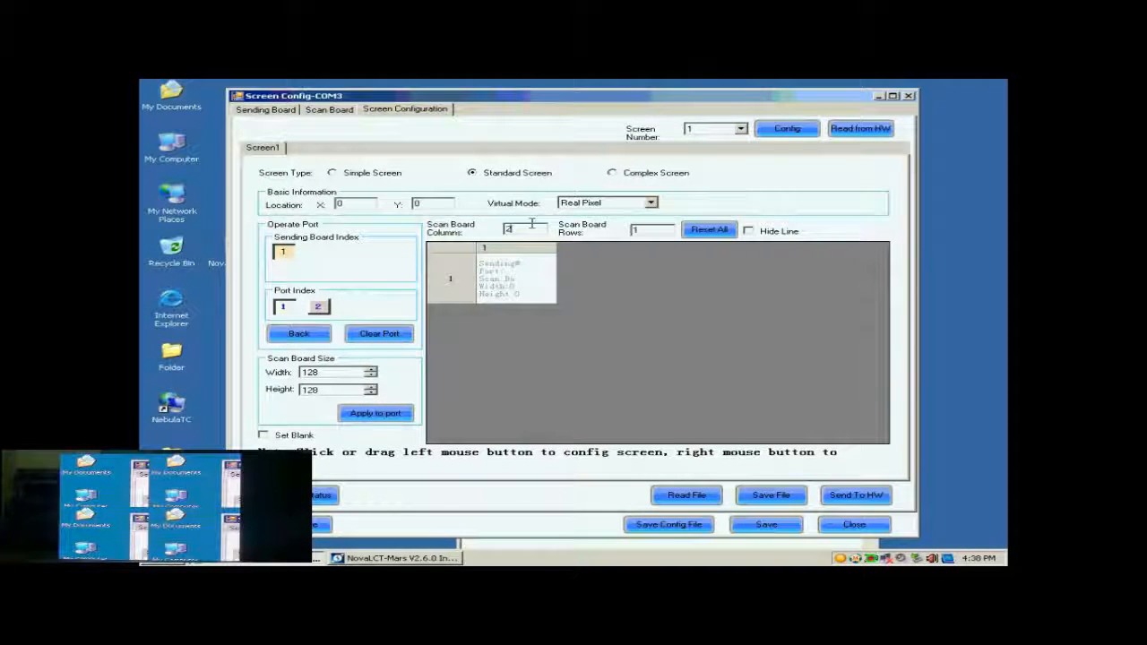
{"action": "left_click", "coordinate": [651, 232]}
{"action": "key", "text": "BackSpace"}
{"action": "type", "text": "2"}
{"action": "left_click", "coordinate": [699, 230]}
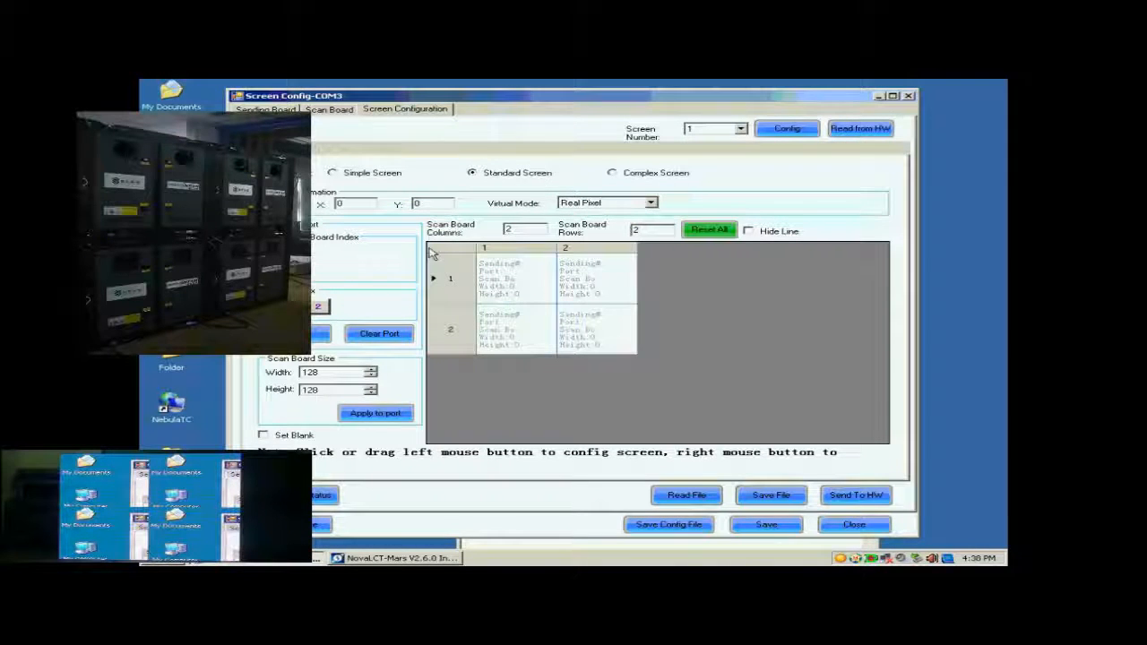
Connect the 128 × 128 scan boards on port 1 from row 1 column 2 to row 1 column 1, row 2 column 1 and row 2 column 2
{"action": "left_click", "coordinate": [309, 374]}
{"action": "left_click", "coordinate": [310, 392]}
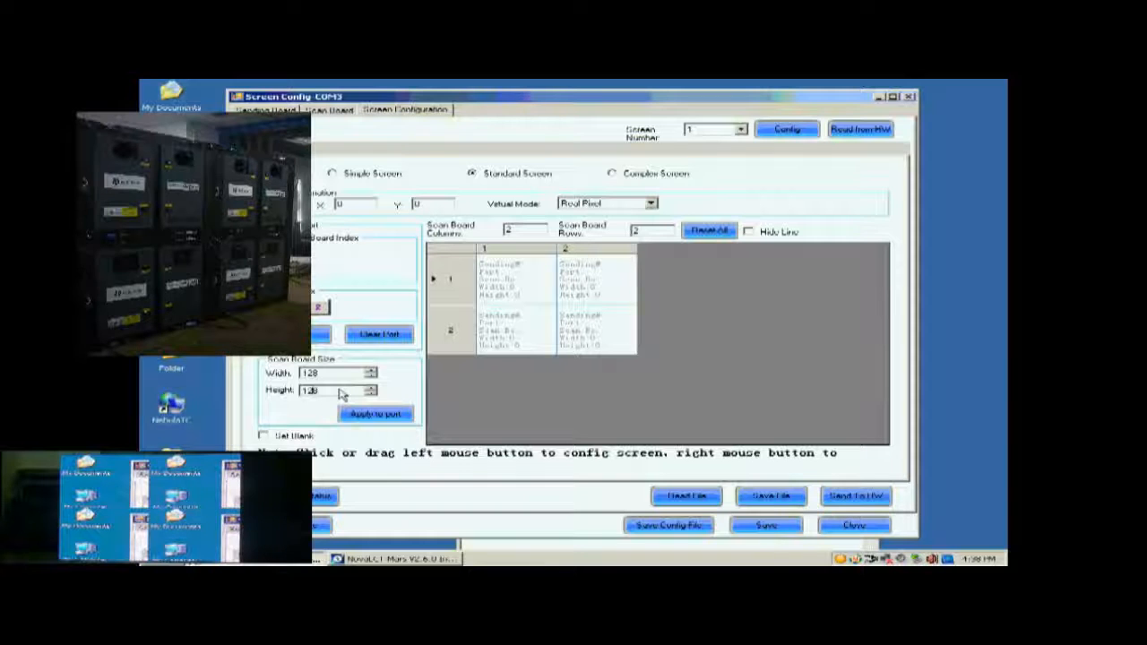
{"action": "left_click", "coordinate": [578, 280]}
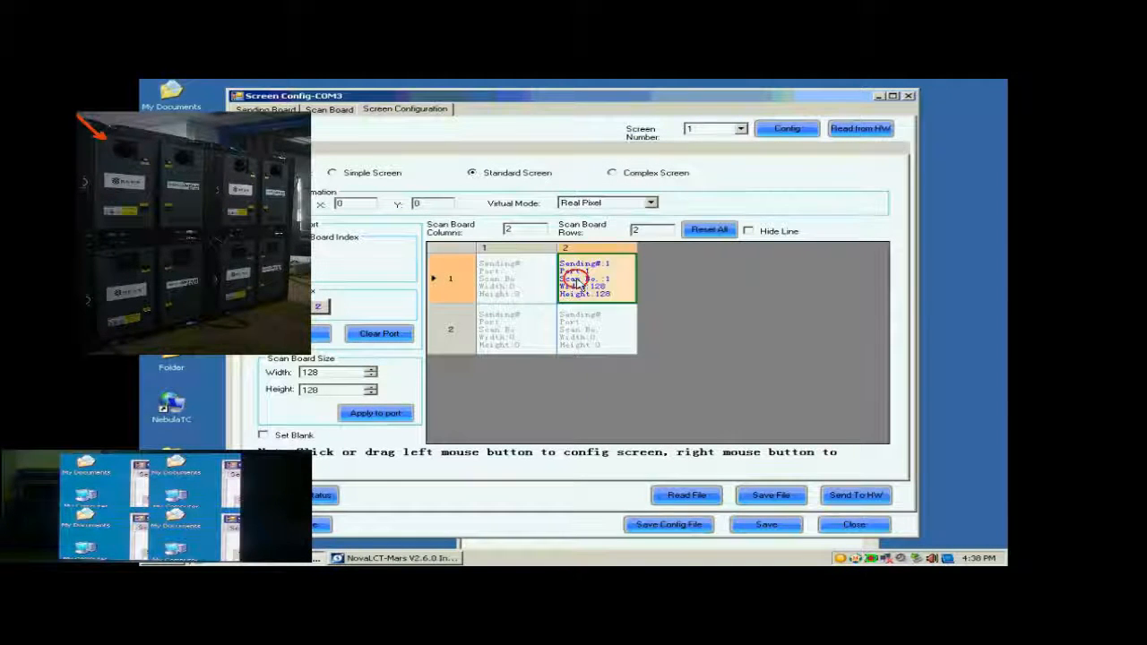
{"action": "left_click", "coordinate": [527, 285]}
{"action": "left_click", "coordinate": [518, 328]}
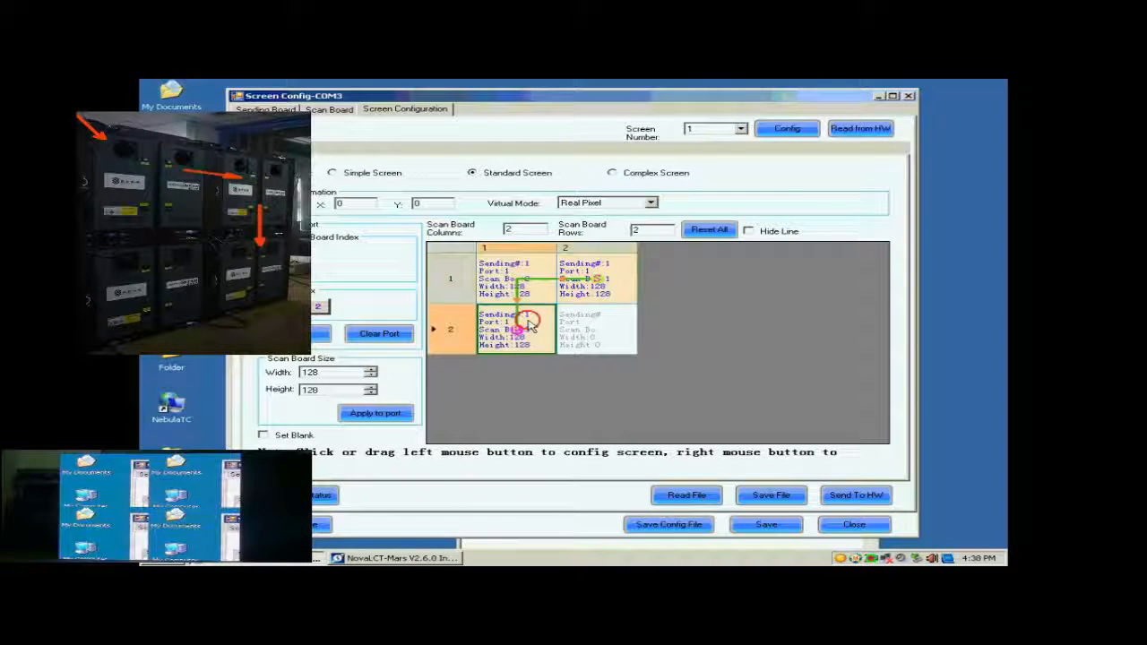
{"action": "left_click", "coordinate": [609, 337]}
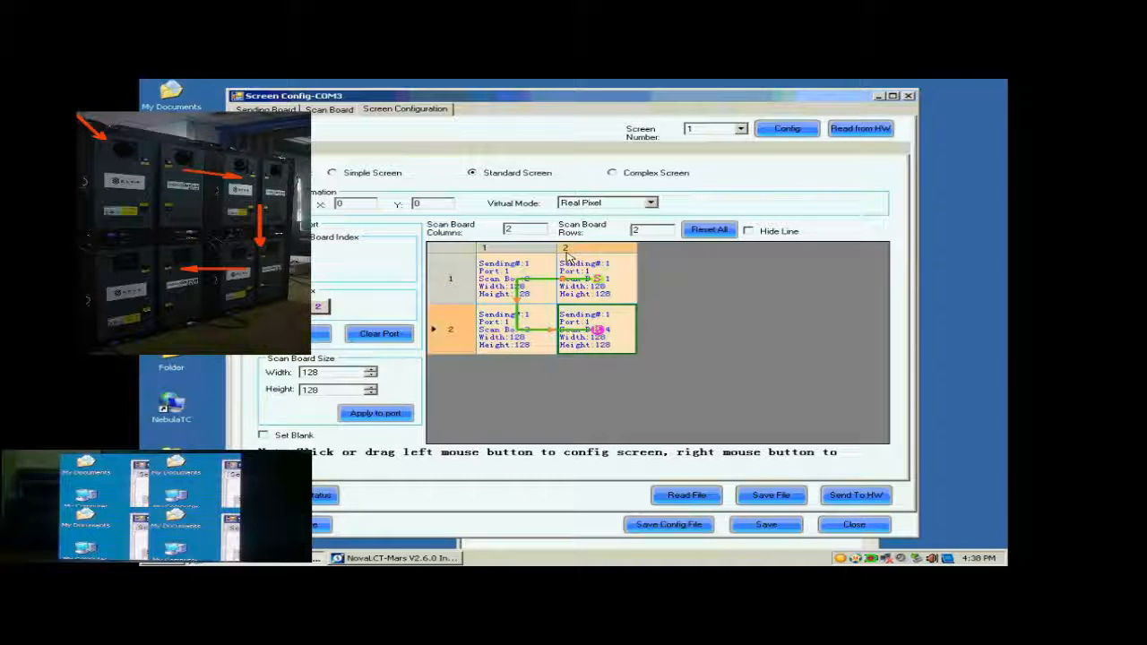
Send the screen connection layout to the hardware and save it there
{"action": "left_click", "coordinate": [847, 497]}
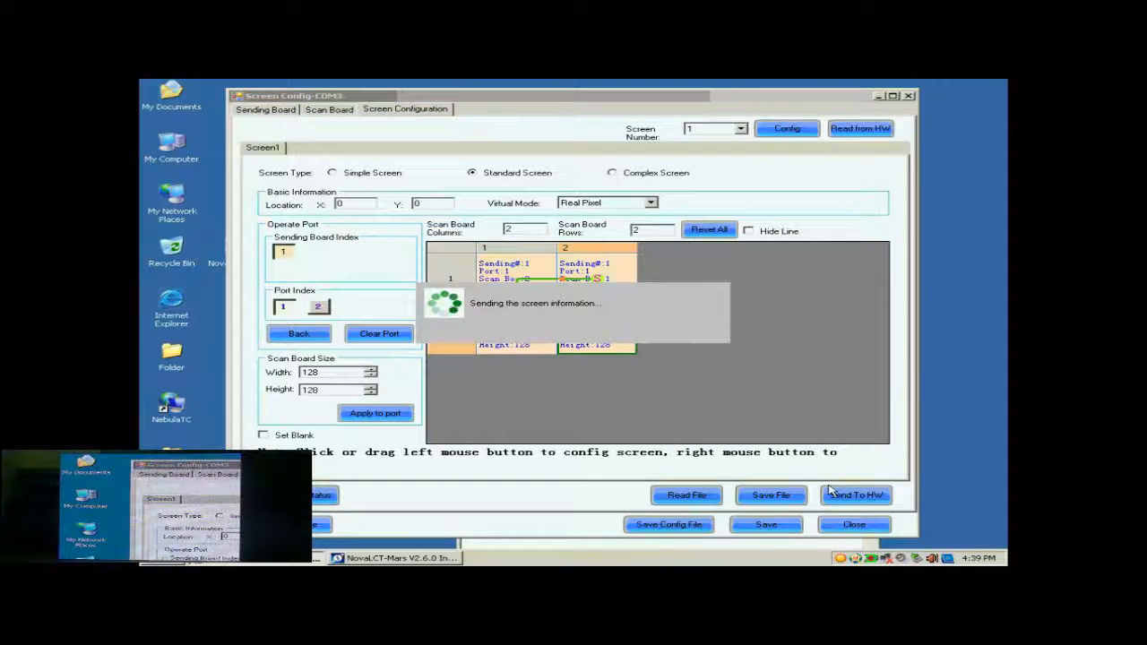
{"action": "left_click", "coordinate": [587, 332]}
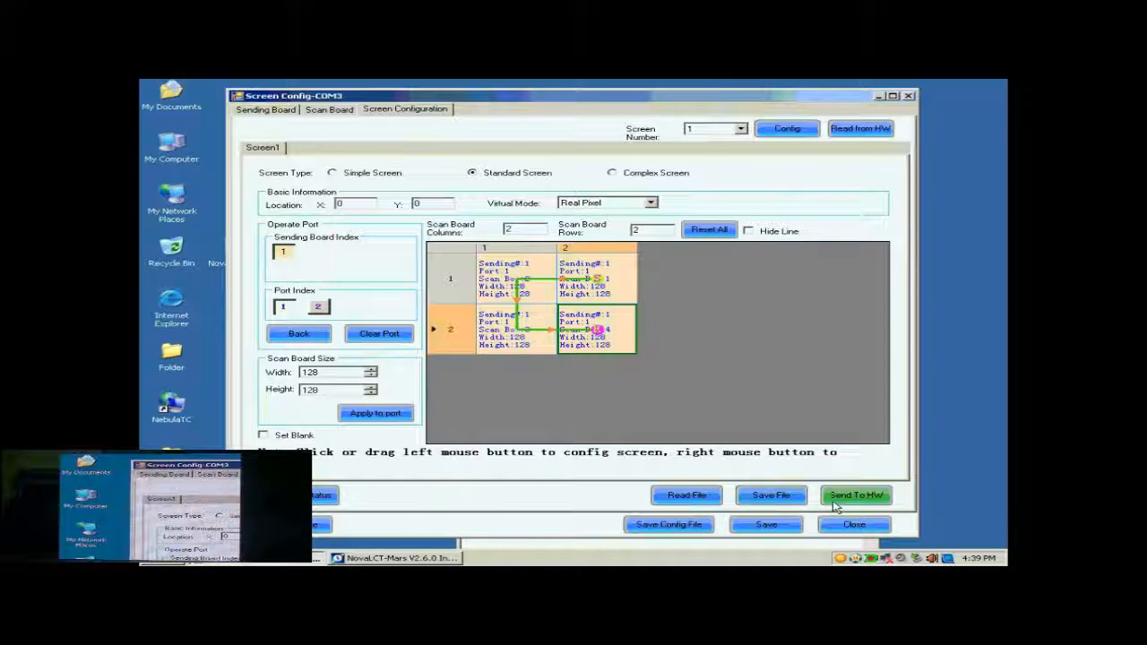
{"action": "left_click", "coordinate": [778, 526]}
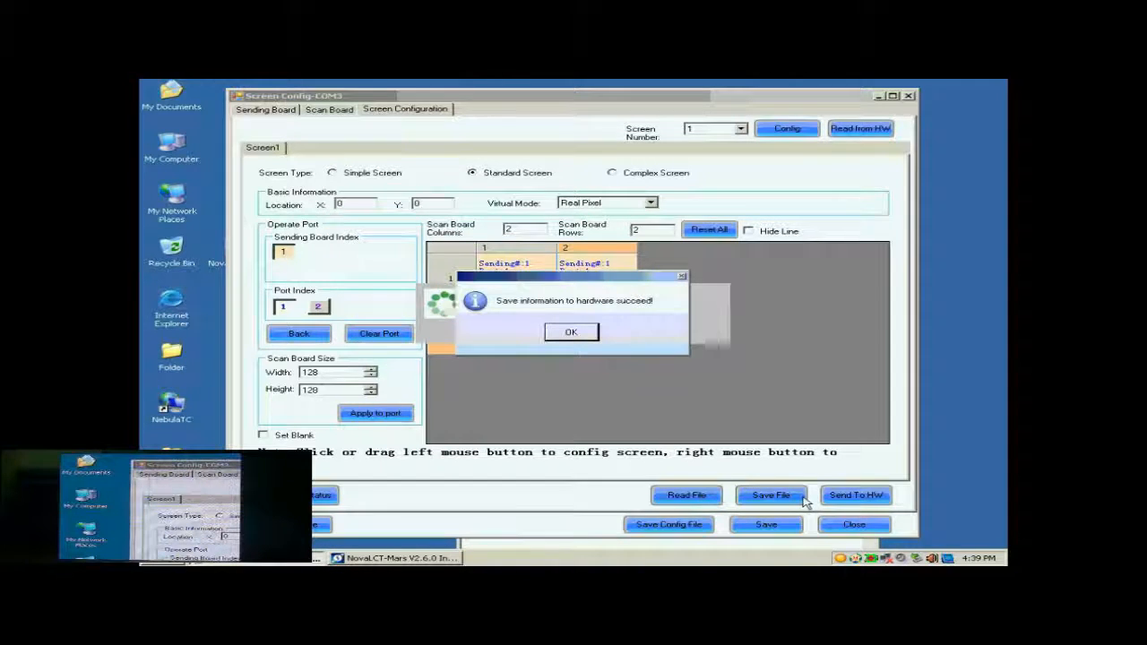
{"action": "left_click", "coordinate": [588, 334]}
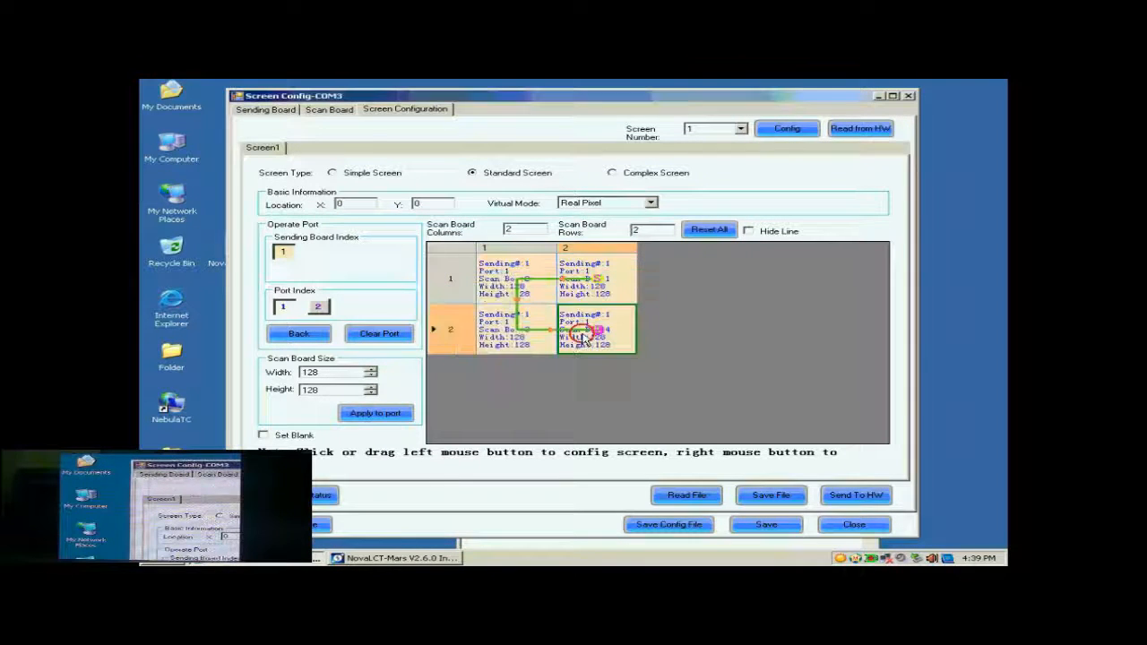
Save the system configuration to the Desktop as a System Profiles file named "buckup data"
{"action": "left_click", "coordinate": [674, 527]}
{"action": "left_click", "coordinate": [558, 376]}
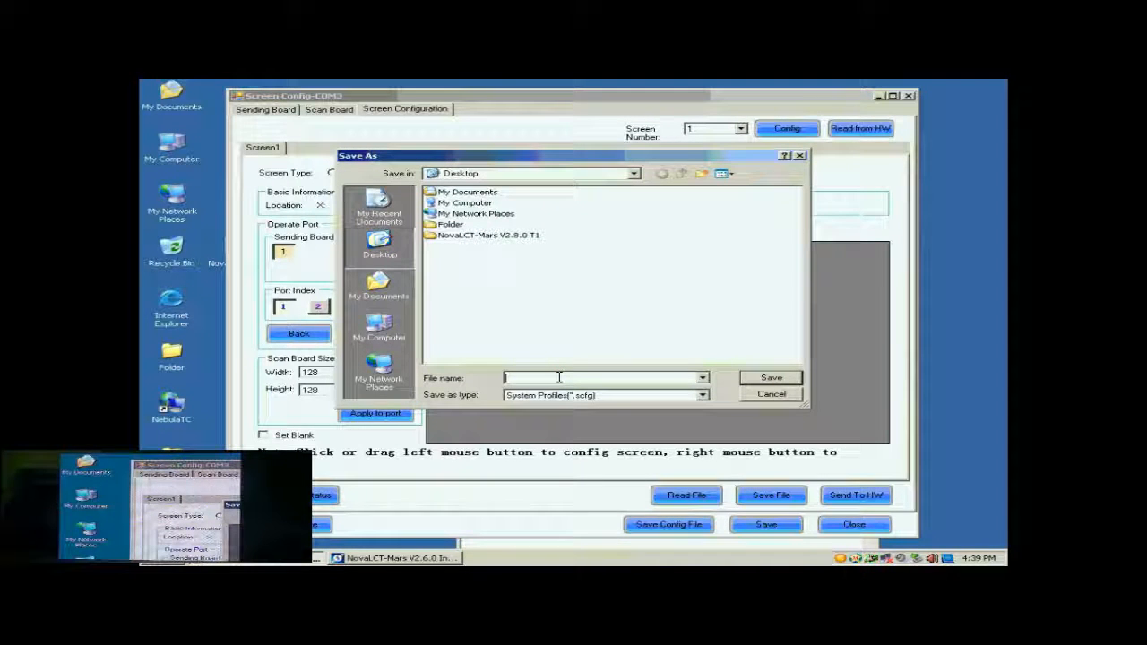
{"action": "type", "text": "bucku"}
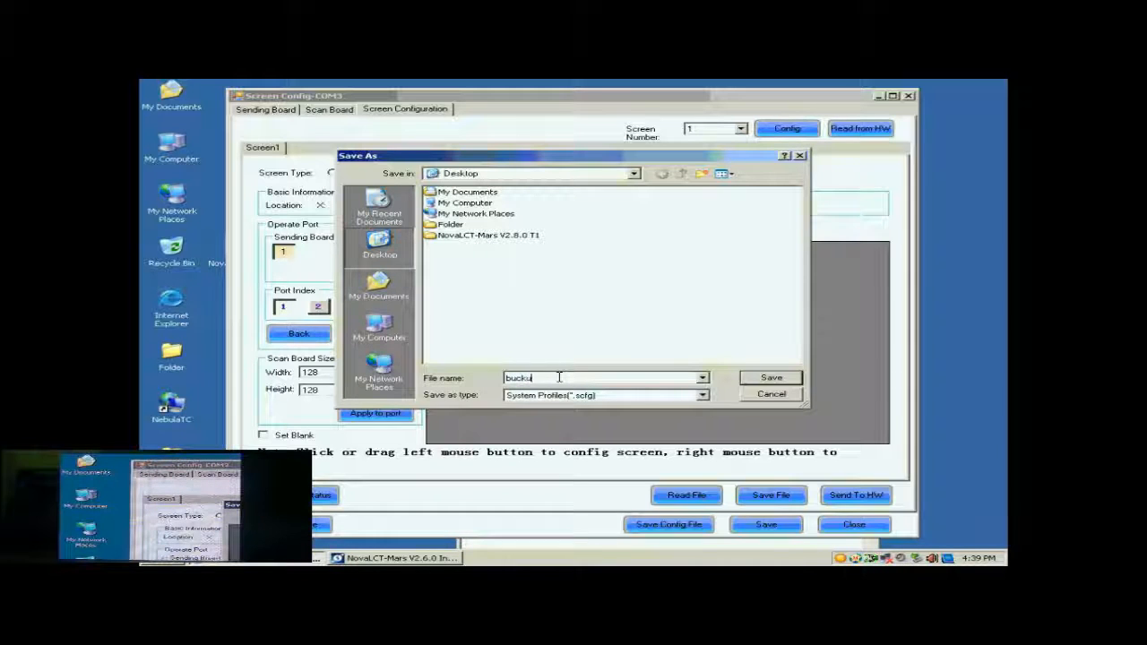
{"action": "type", "text": "p data"}
{"action": "left_click", "coordinate": [766, 377]}
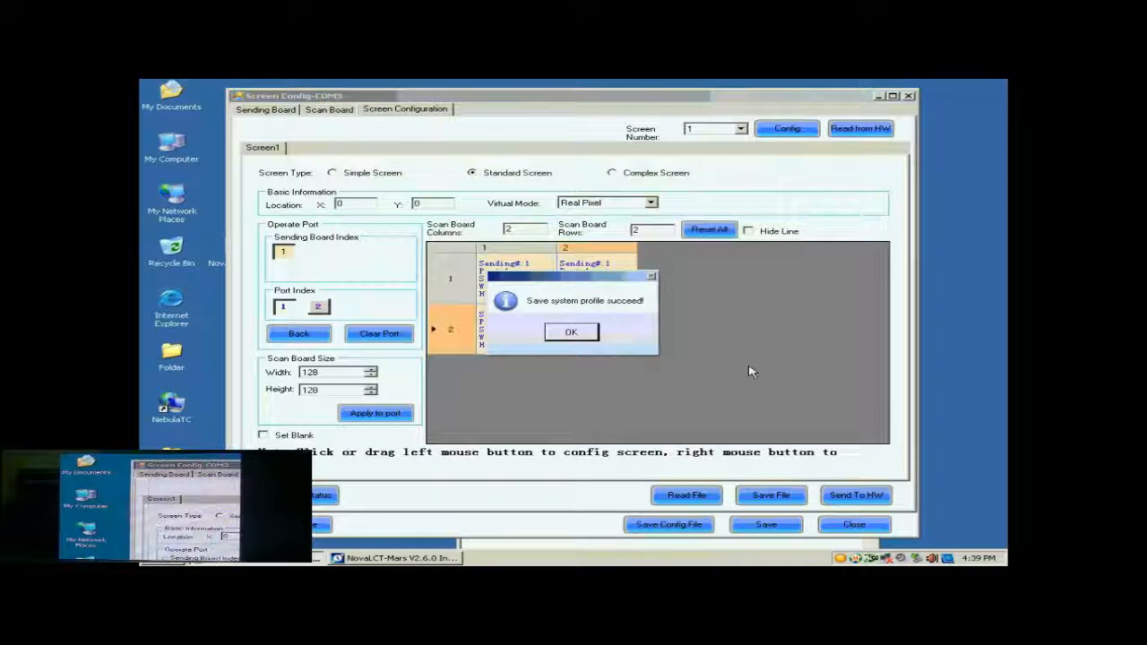
{"action": "left_click", "coordinate": [572, 333]}
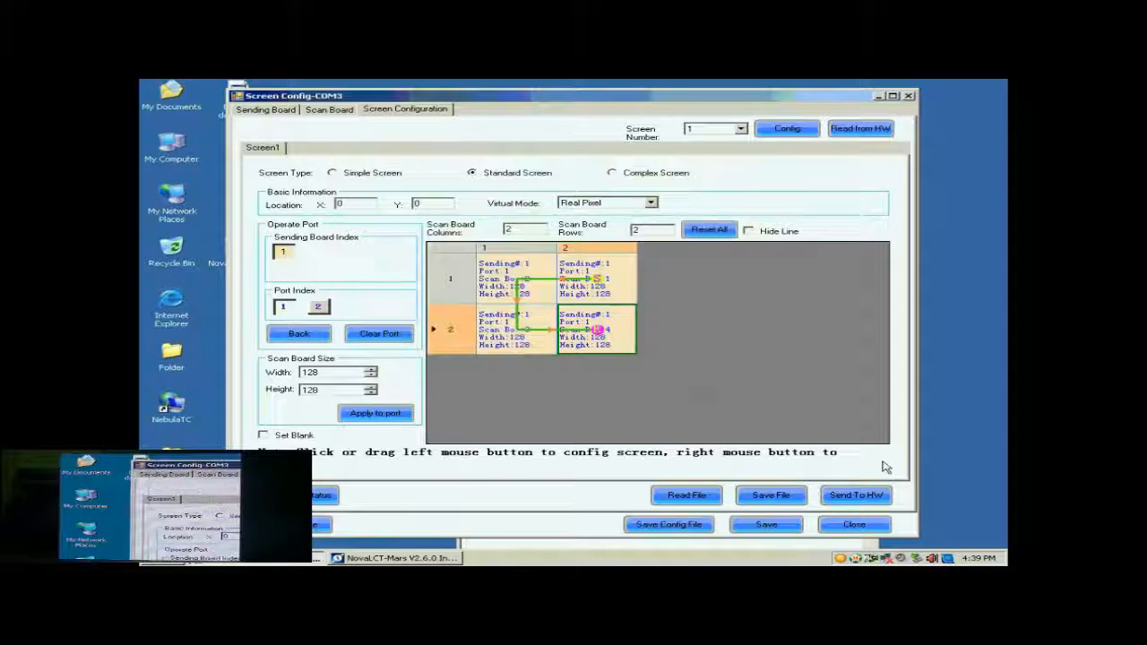
Close the detailed screen configuration and configure the screen on COM3 by loading the Desktop file "buckup data.scfg"
{"action": "left_click", "coordinate": [856, 525]}
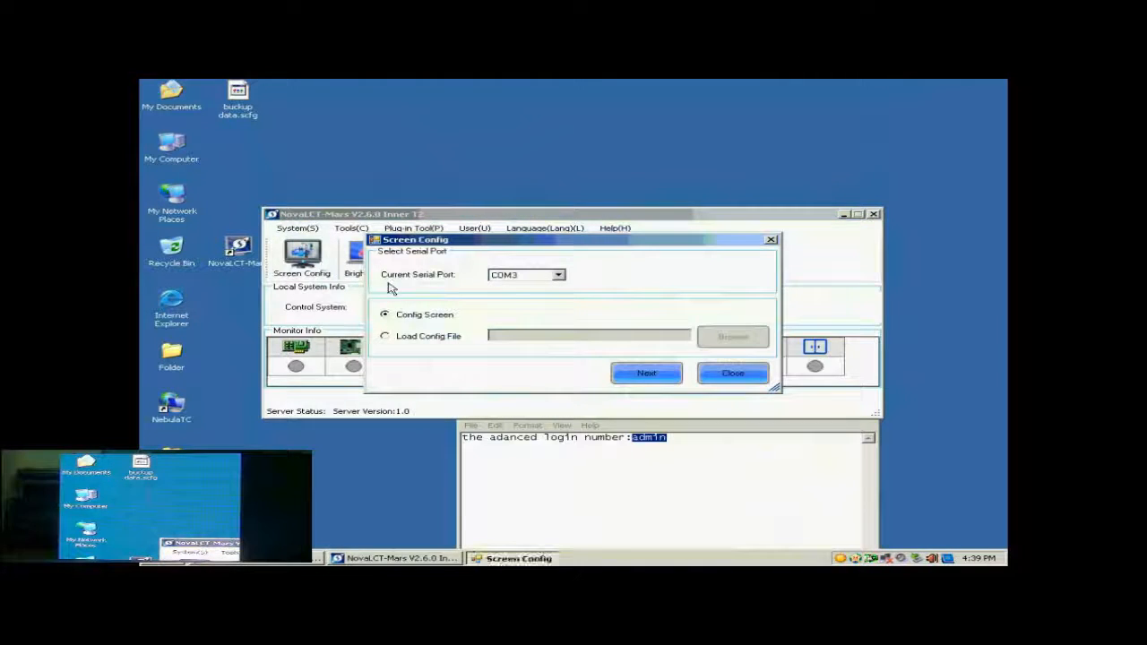
{"action": "left_click", "coordinate": [426, 339]}
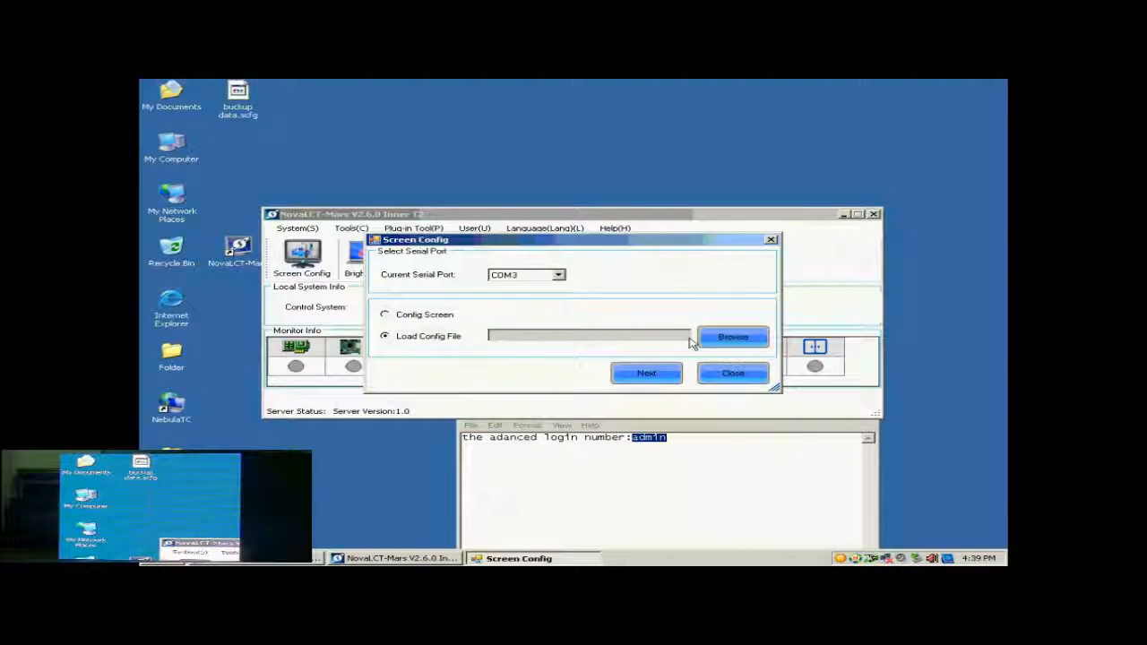
{"action": "left_click", "coordinate": [726, 342]}
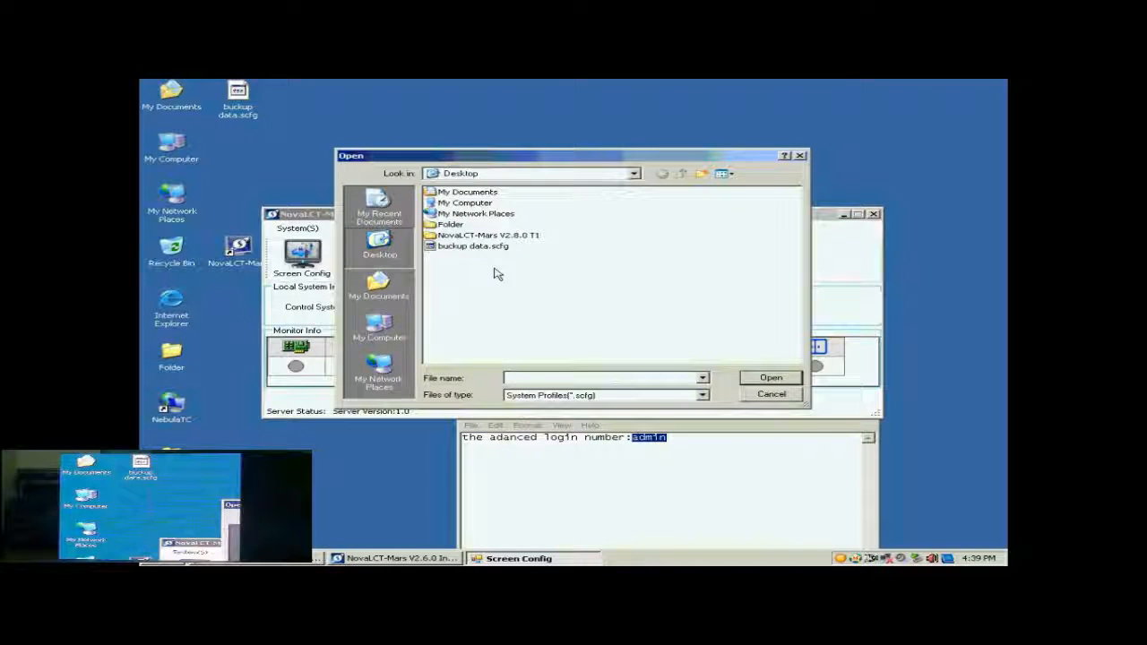
{"action": "left_click", "coordinate": [473, 246]}
{"action": "left_click", "coordinate": [771, 377]}
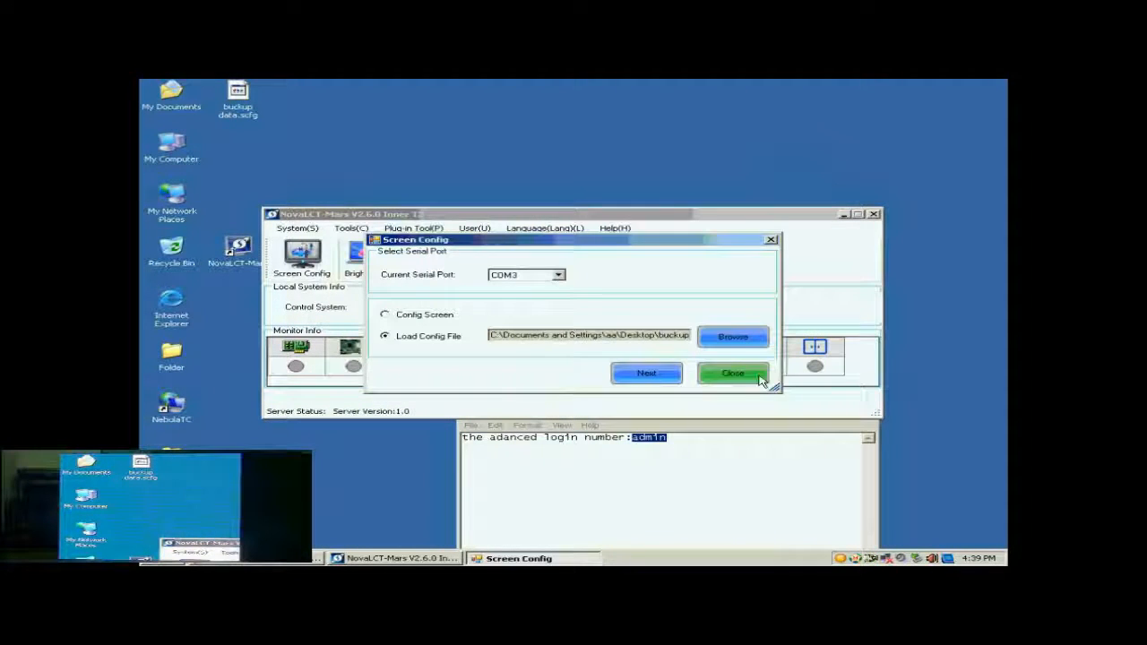
{"action": "left_click", "coordinate": [653, 380]}
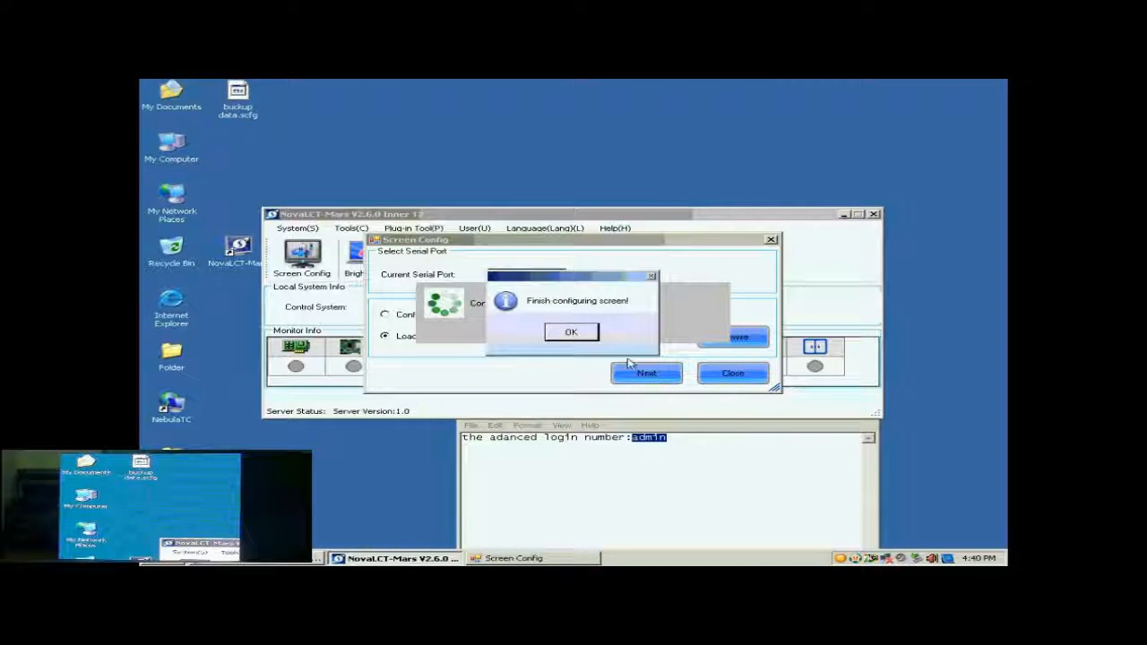
{"action": "left_click", "coordinate": [571, 331]}
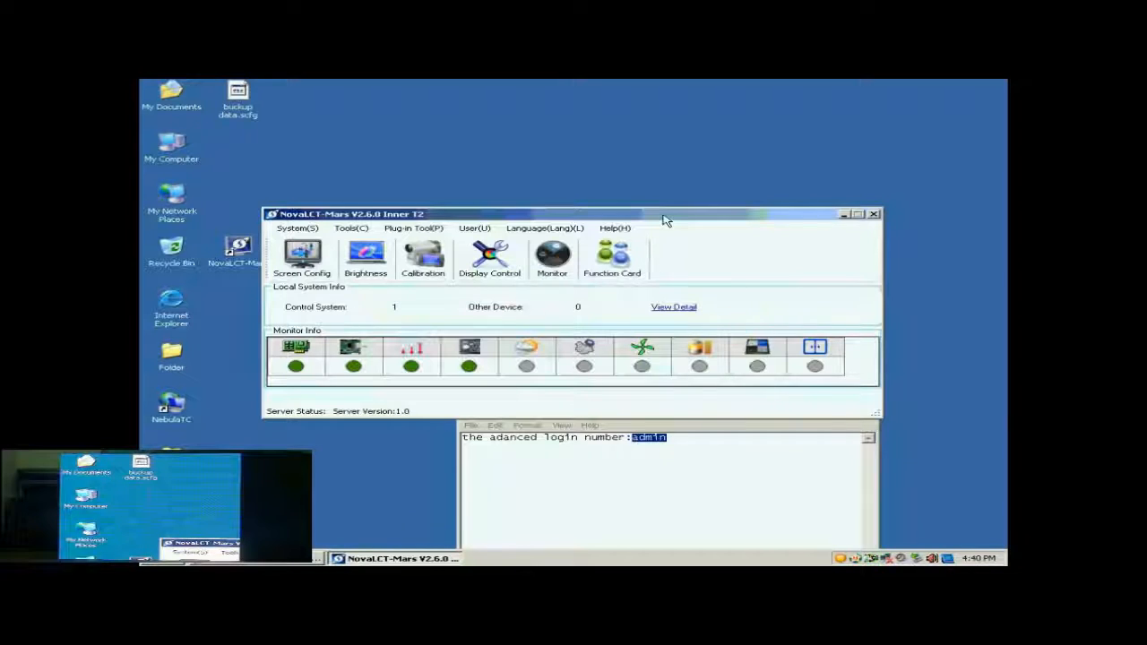